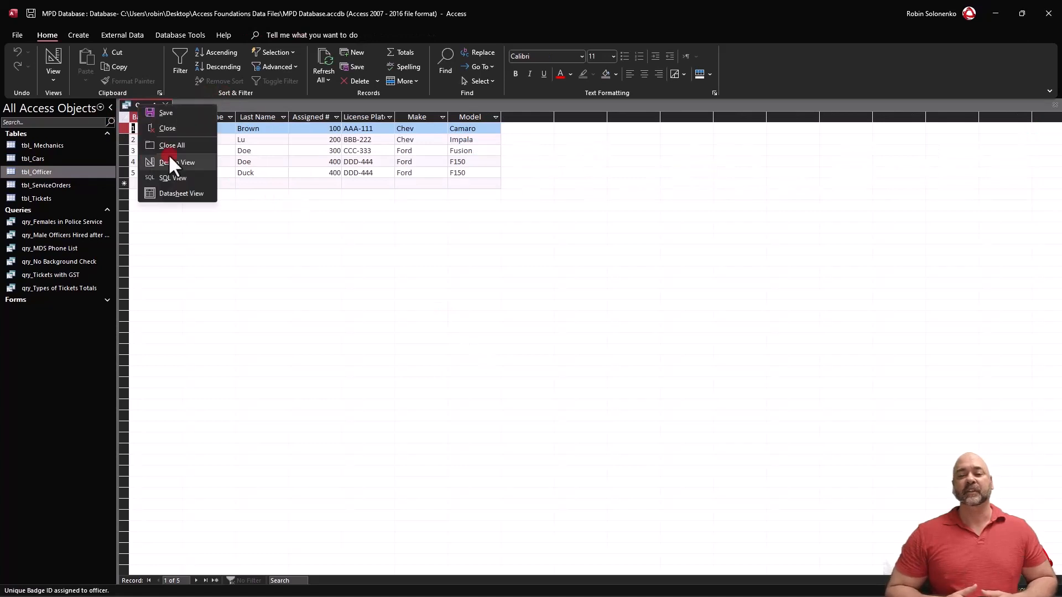
Save the query as qry_Cops & Cars and close it.
{"action": "left_click", "coordinate": [165, 112]}
{"action": "type", "text": "qry_Cops & Cars"}
{"action": "key", "text": "Return"}
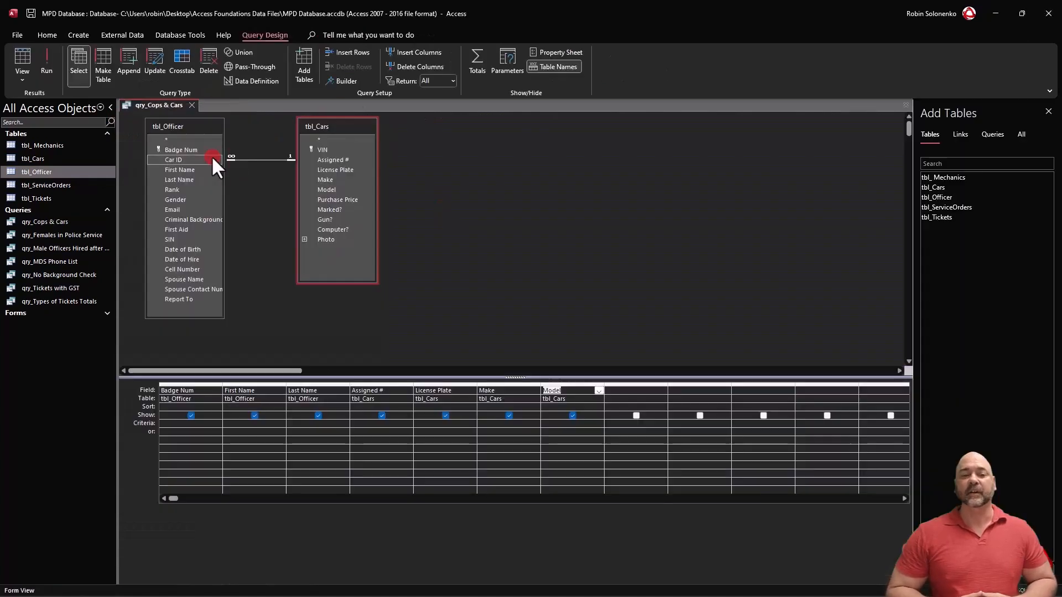
{"action": "left_click", "coordinate": [191, 105]}
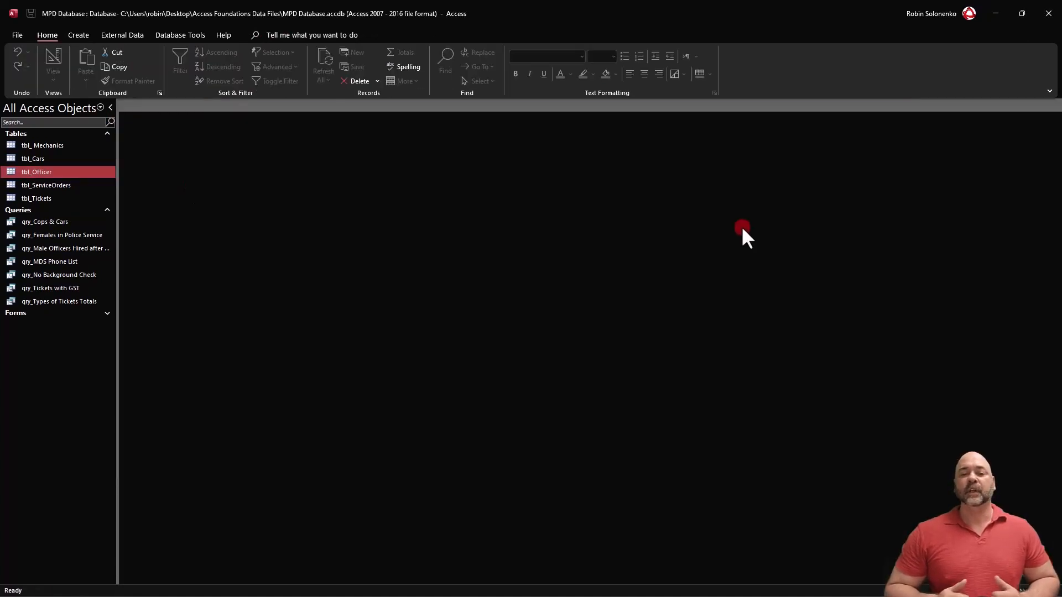
Create a query on tbl_Officer and tbl_Tickets with Badge Num in the first column and Ticket # in the third.
{"action": "left_click", "coordinate": [78, 35]}
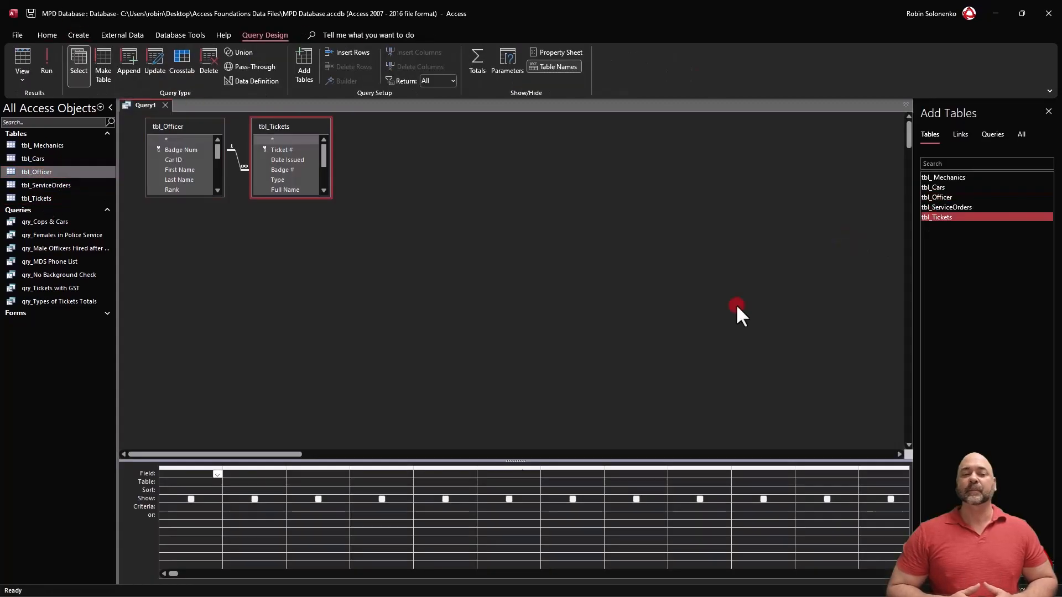
{"action": "left_click_drag", "start_coordinate": [191, 193], "coordinate": [192, 310]}
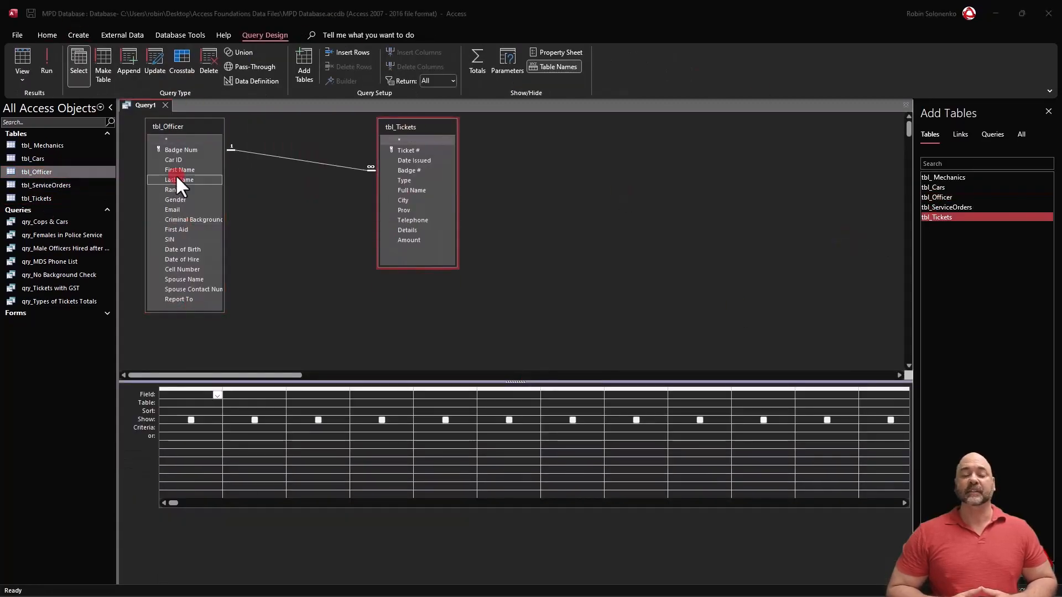
{"action": "double_click", "coordinate": [181, 149]}
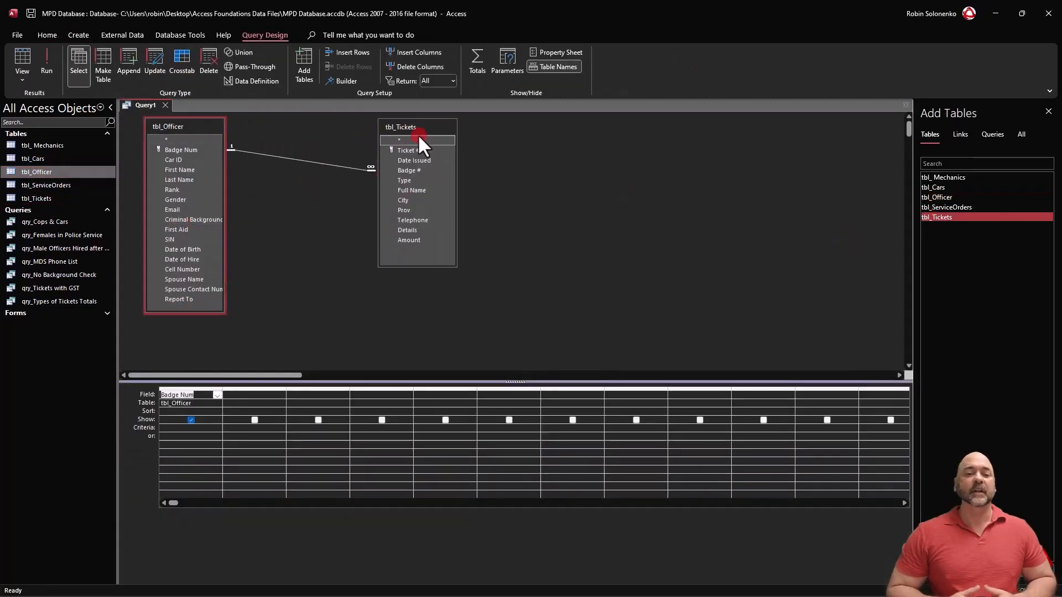
{"action": "left_click_drag", "start_coordinate": [409, 150], "coordinate": [344, 395]}
Build the field Officer Full Name: [Last Name] & ", " & [First Name] in the empty second column and run the query.
{"action": "left_click", "coordinate": [257, 389]}
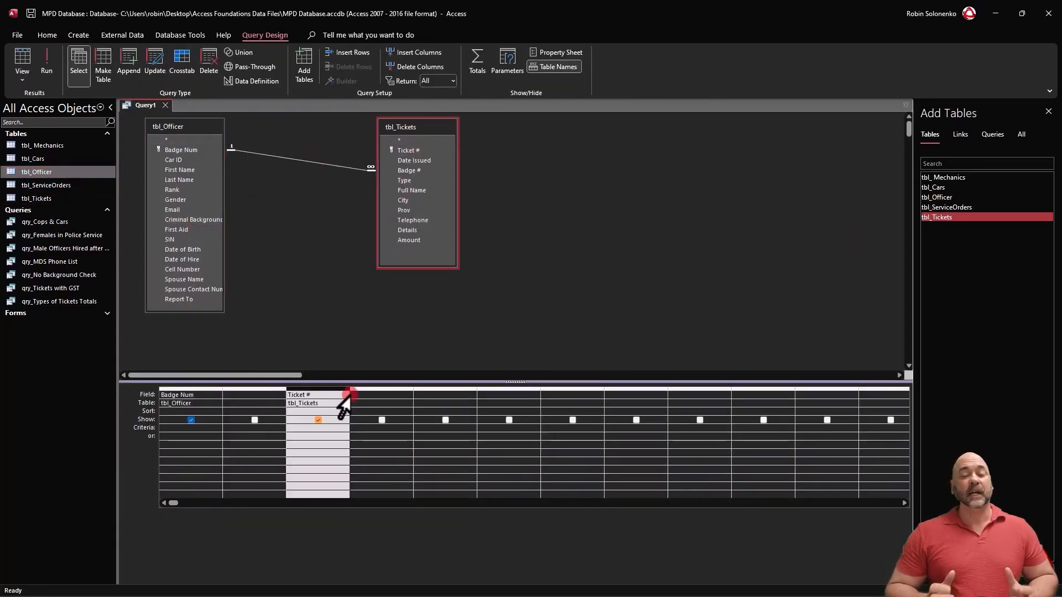
{"action": "left_click", "coordinate": [243, 396]}
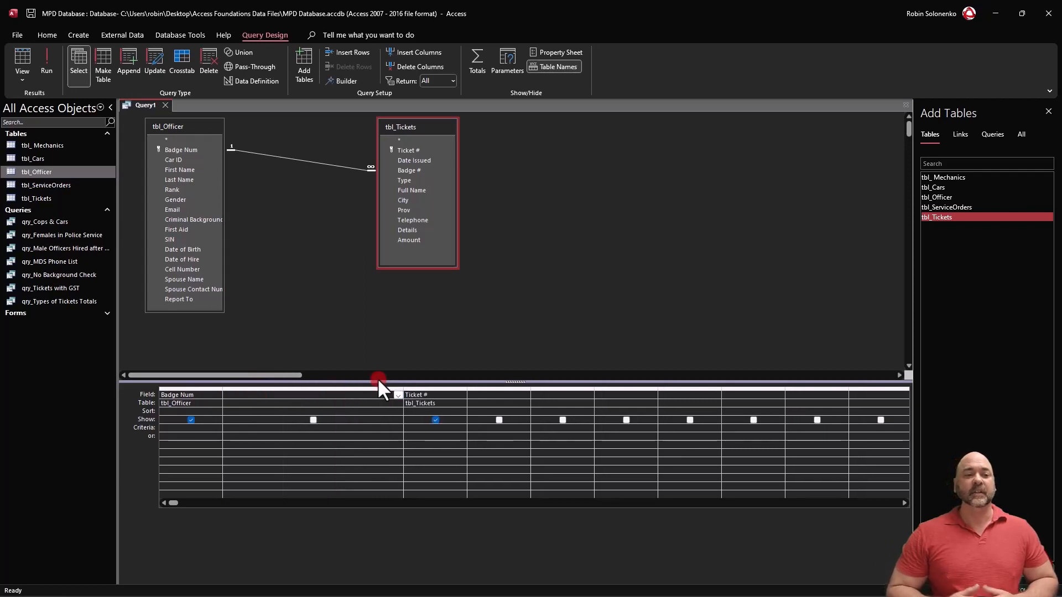
{"action": "key", "text": "shift+F2"}
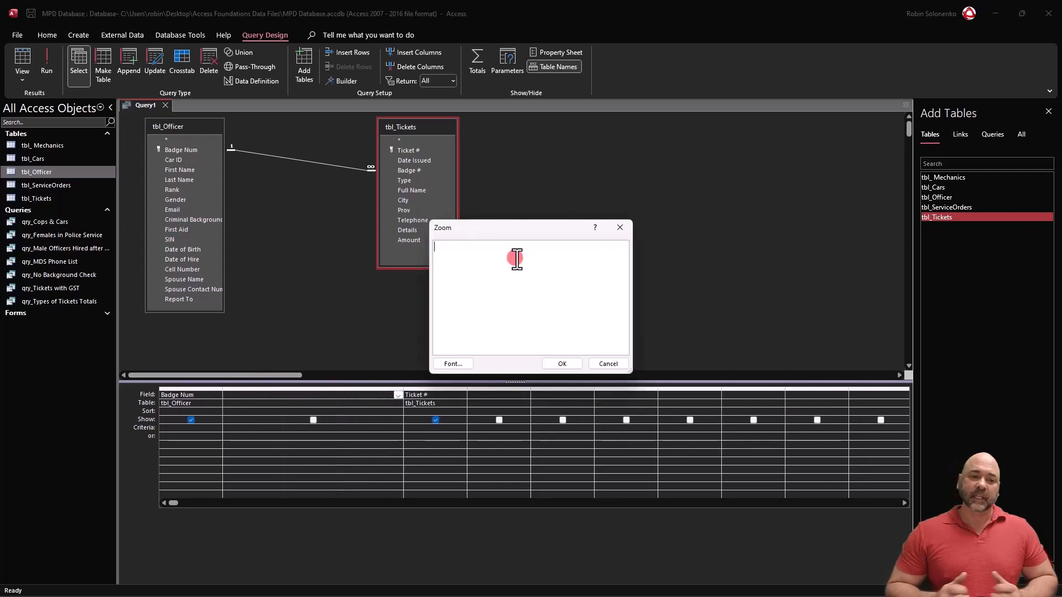
{"action": "type", "text": "Officer Full Name:"}
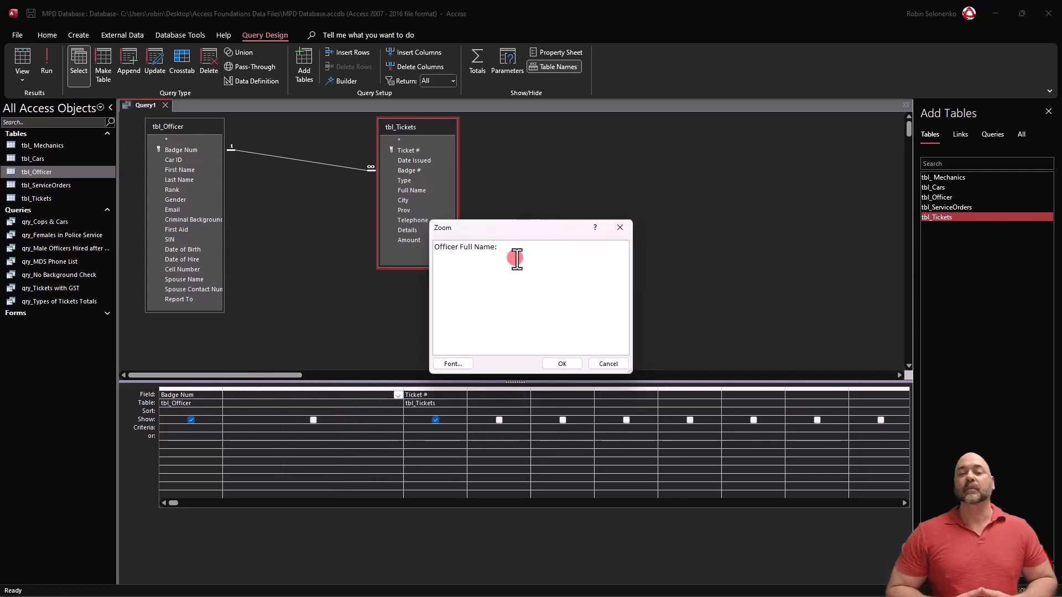
{"action": "type", "text": " [Last Name] &"}
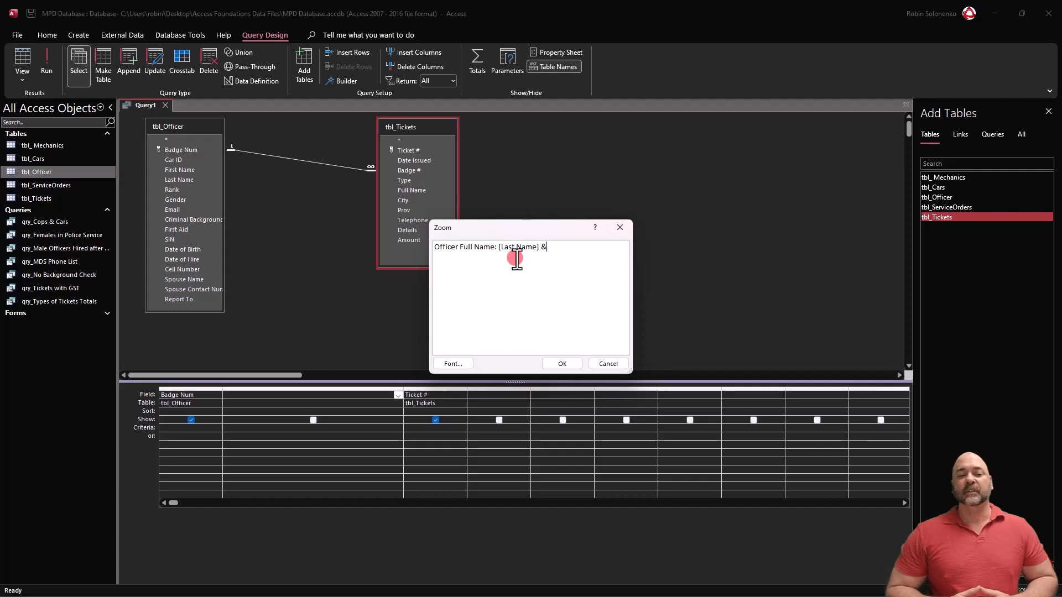
{"action": "type", "text": " \", \""}
{"action": "key", "text": "Left"}
{"action": "key", "text": "Left"}
{"action": "type", "text": ","}
{"action": "key", "text": "End"}
{"action": "type", "text": "& [First Name]"}
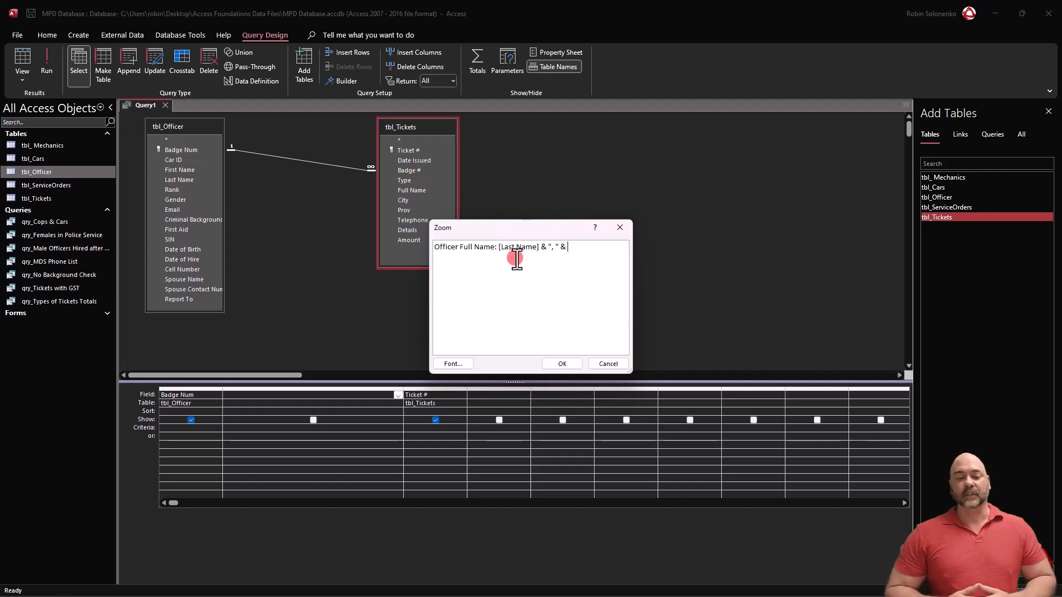
{"action": "left_click_drag", "start_coordinate": [497, 247], "coordinate": [434, 247]}
{"action": "key", "text": "Return"}
{"action": "left_click", "coordinate": [46, 61]}
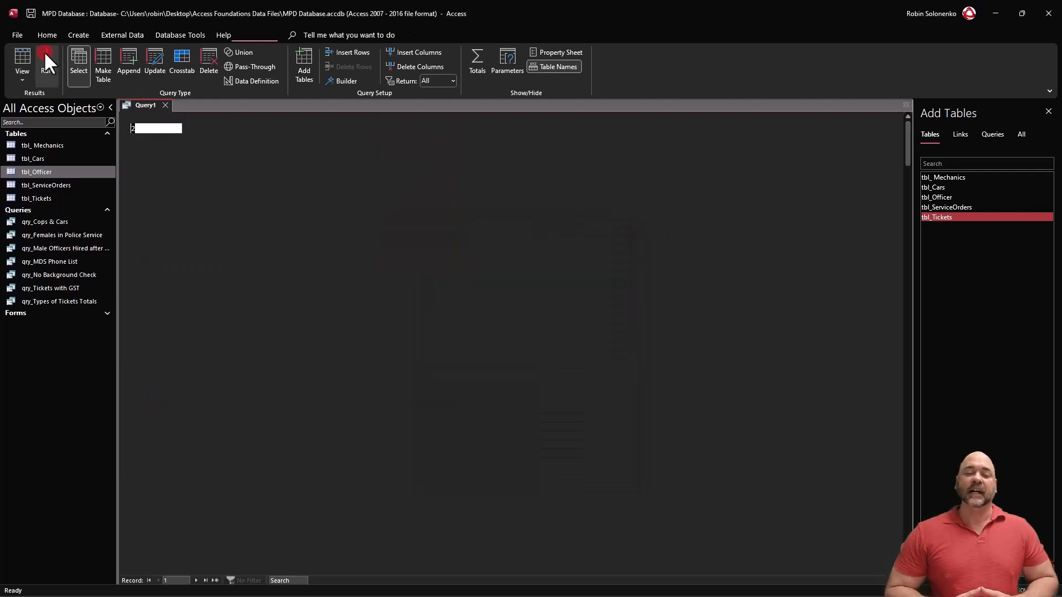
{"action": "key", "text": "ctrl+s"}
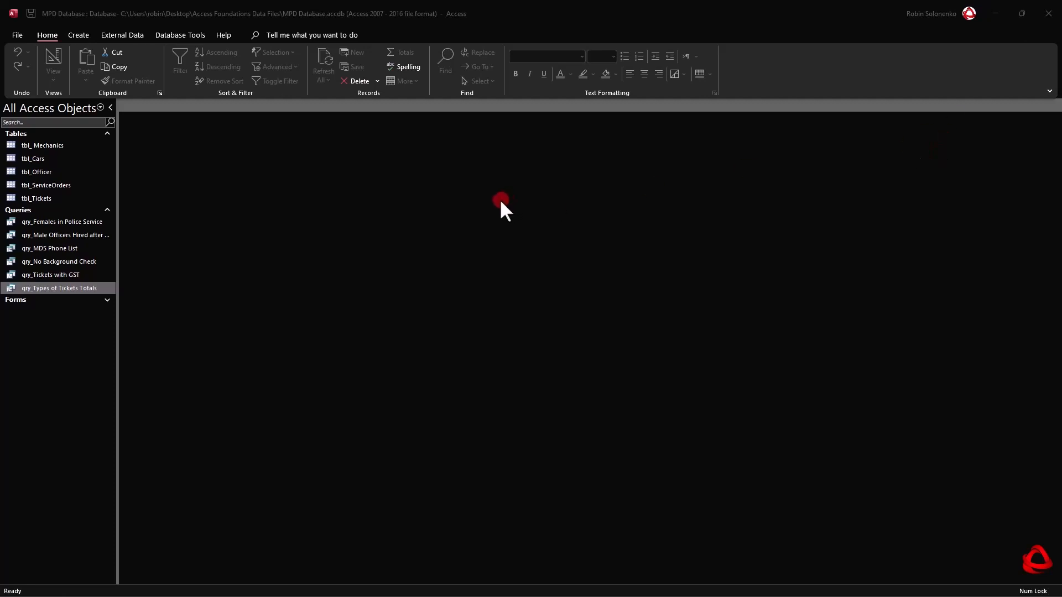
Create a new query in design view based on the tables tbl_Officer and tbl_Cars.
{"action": "left_click", "coordinate": [78, 34]}
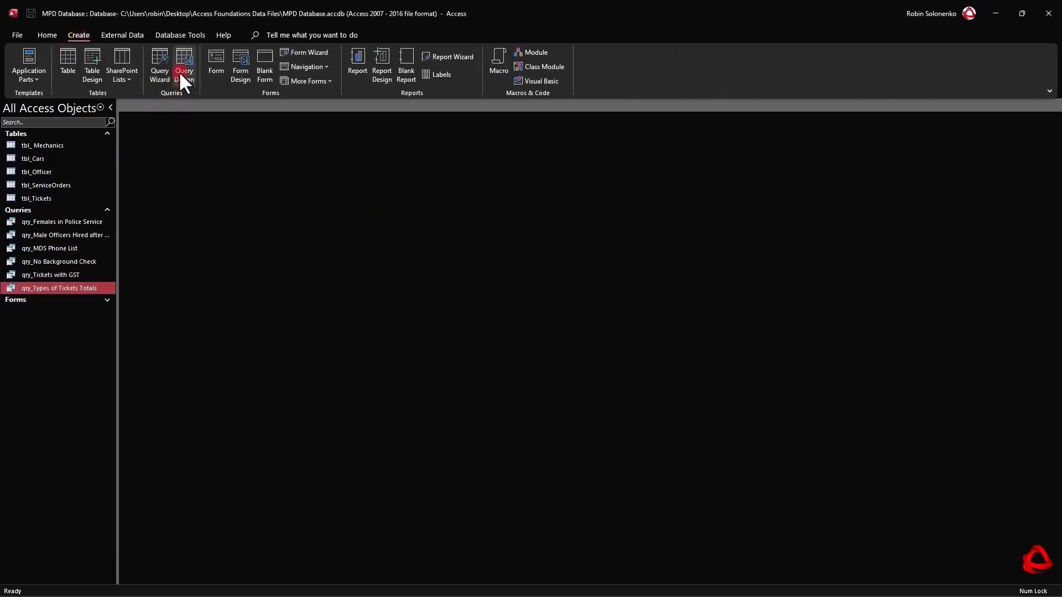
{"action": "left_click", "coordinate": [182, 62]}
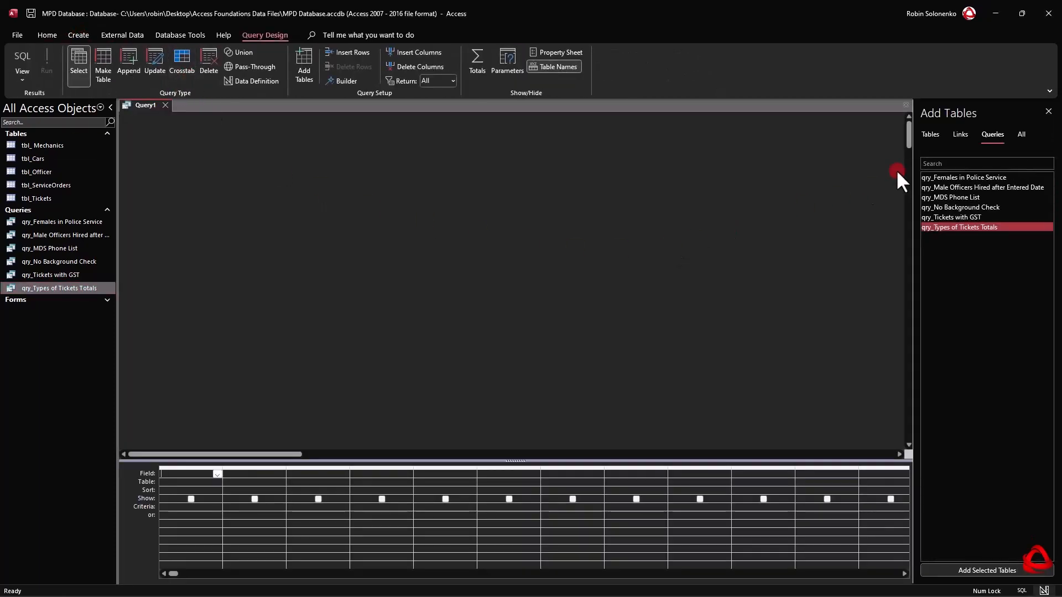
{"action": "left_click", "coordinate": [929, 133]}
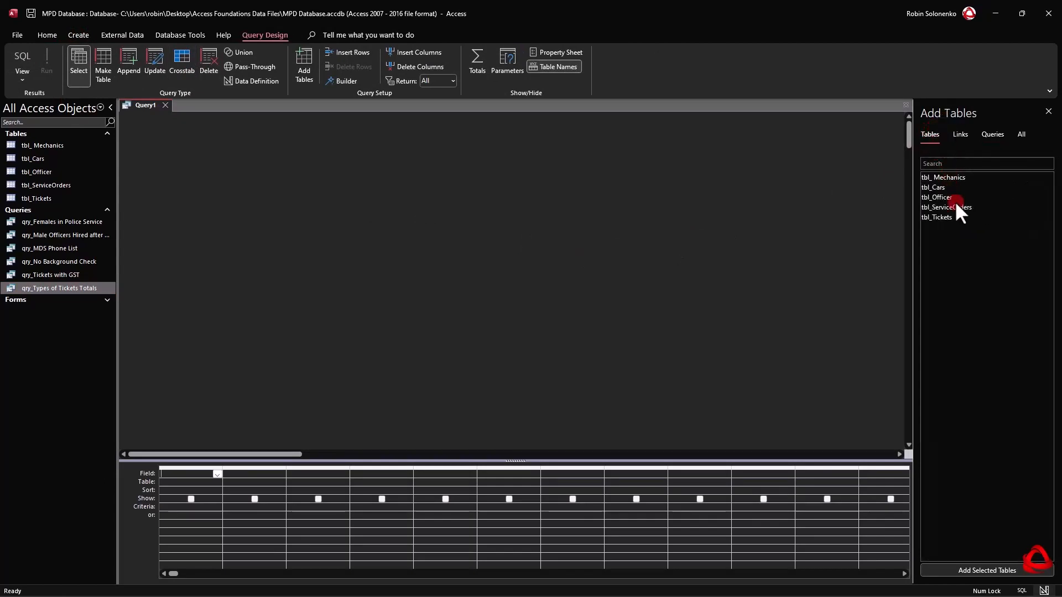
{"action": "double_click", "coordinate": [944, 196]}
{"action": "left_click", "coordinate": [942, 187]}
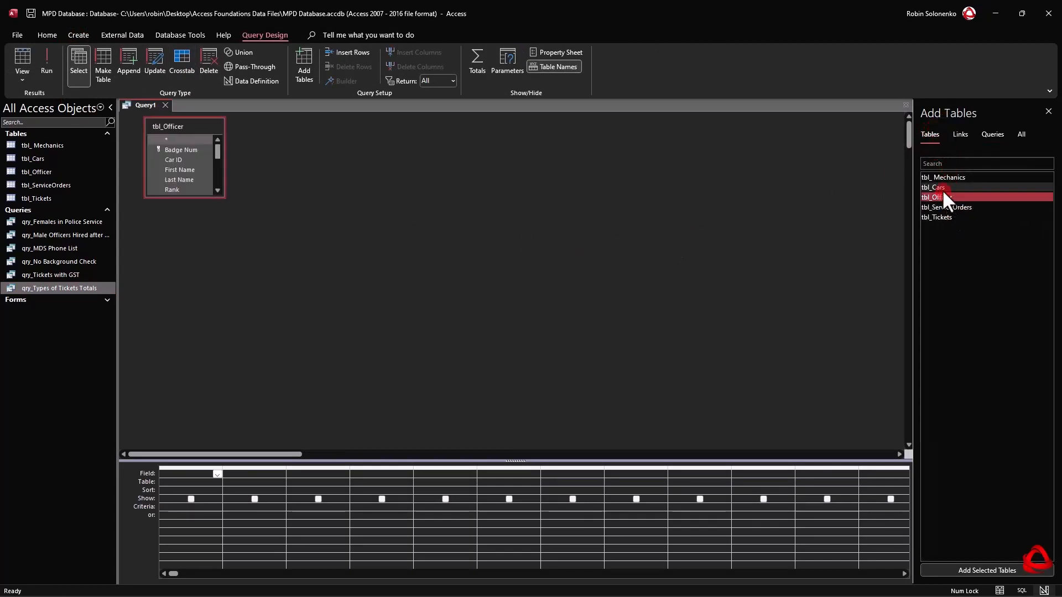
{"action": "double_click", "coordinate": [941, 187]}
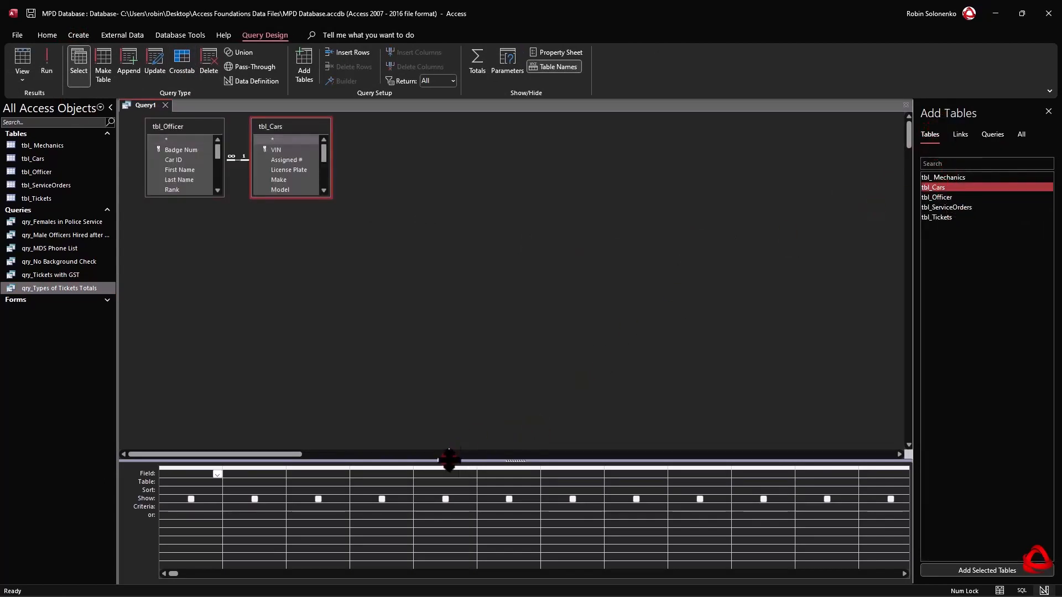
Enlarge the design grid, space the two tables apart and lengthen both field lists to show all fields, with Photo collapsed.
{"action": "left_click_drag", "start_coordinate": [445, 461], "coordinate": [443, 365]}
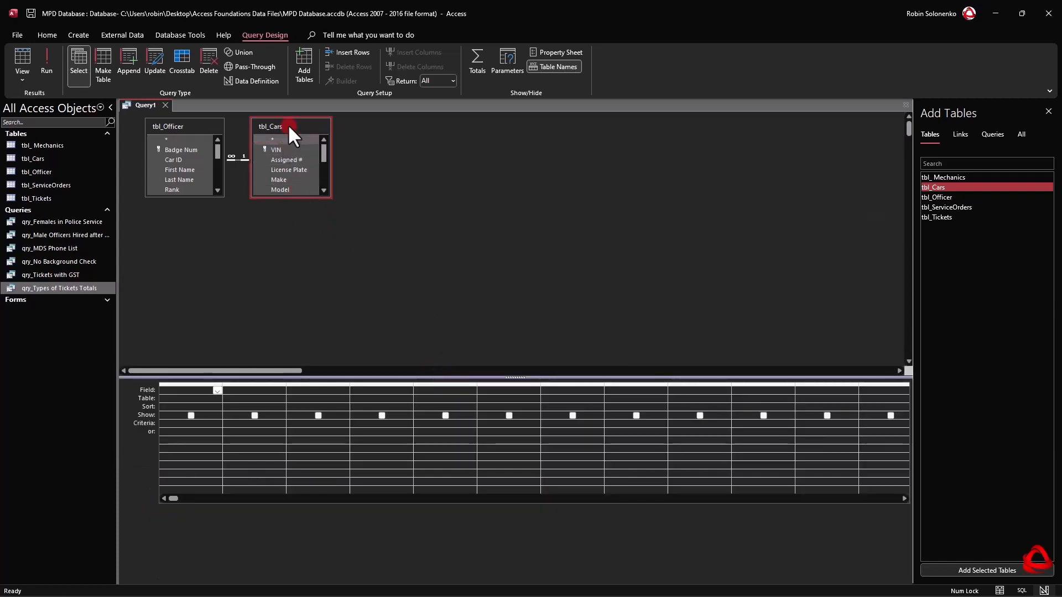
{"action": "left_click_drag", "start_coordinate": [290, 124], "coordinate": [339, 124]}
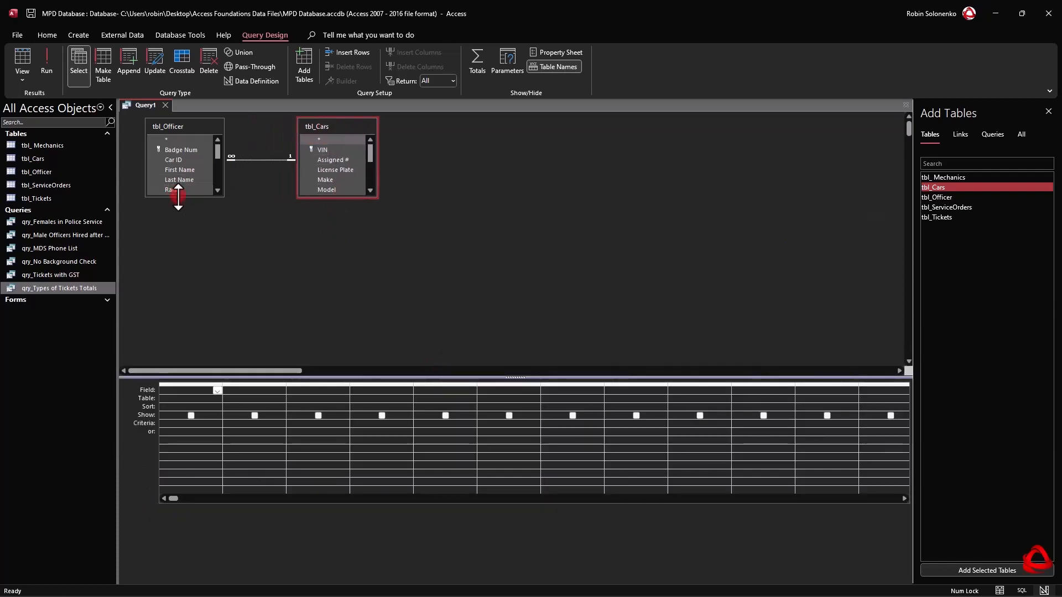
{"action": "left_click_drag", "start_coordinate": [177, 197], "coordinate": [190, 320]}
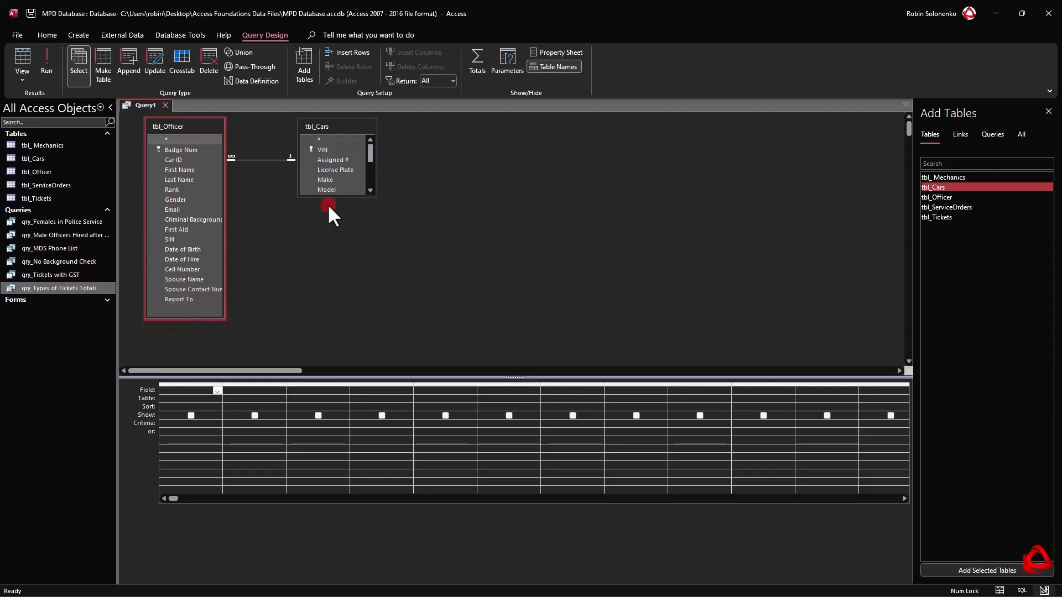
{"action": "left_click_drag", "start_coordinate": [333, 194], "coordinate": [339, 282]}
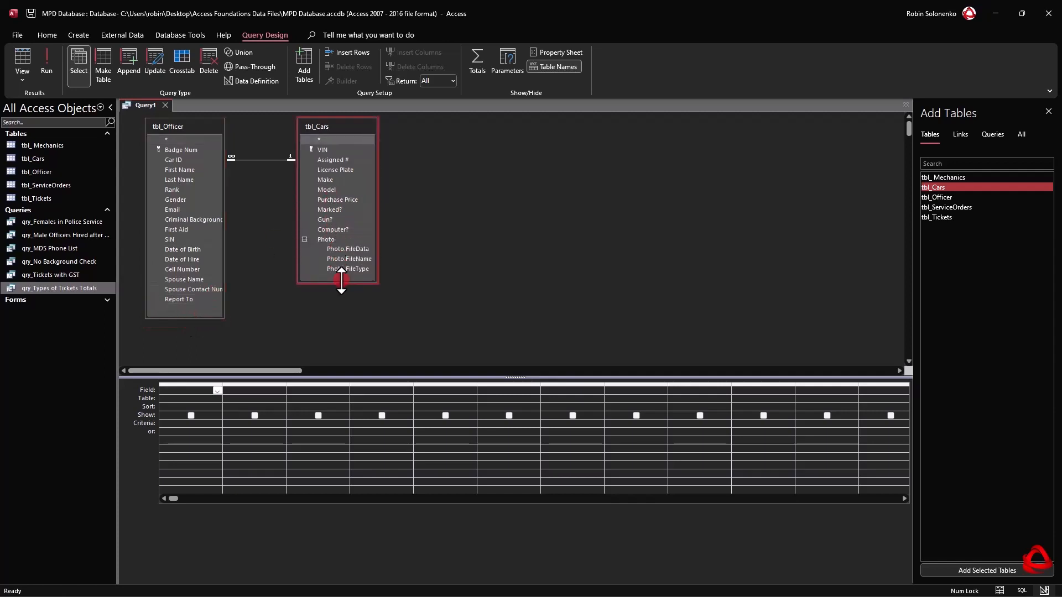
{"action": "left_click", "coordinate": [304, 239]}
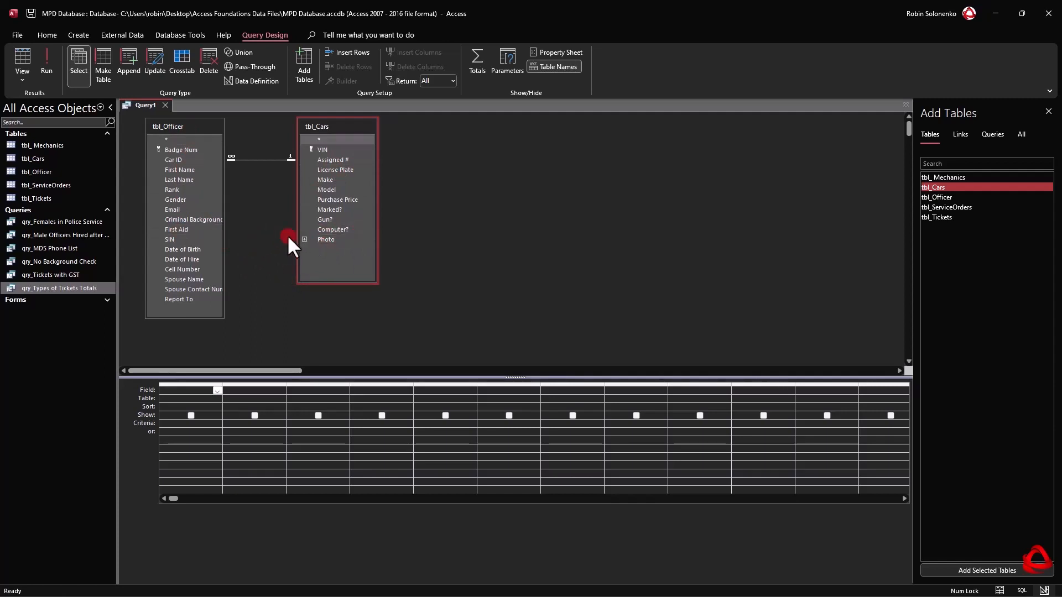
Add Badge Num, First Name and Last Name from tbl_Officer to the query grid.
{"action": "left_click", "coordinate": [180, 160]}
{"action": "double_click", "coordinate": [184, 150]}
{"action": "left_click", "coordinate": [180, 169]}
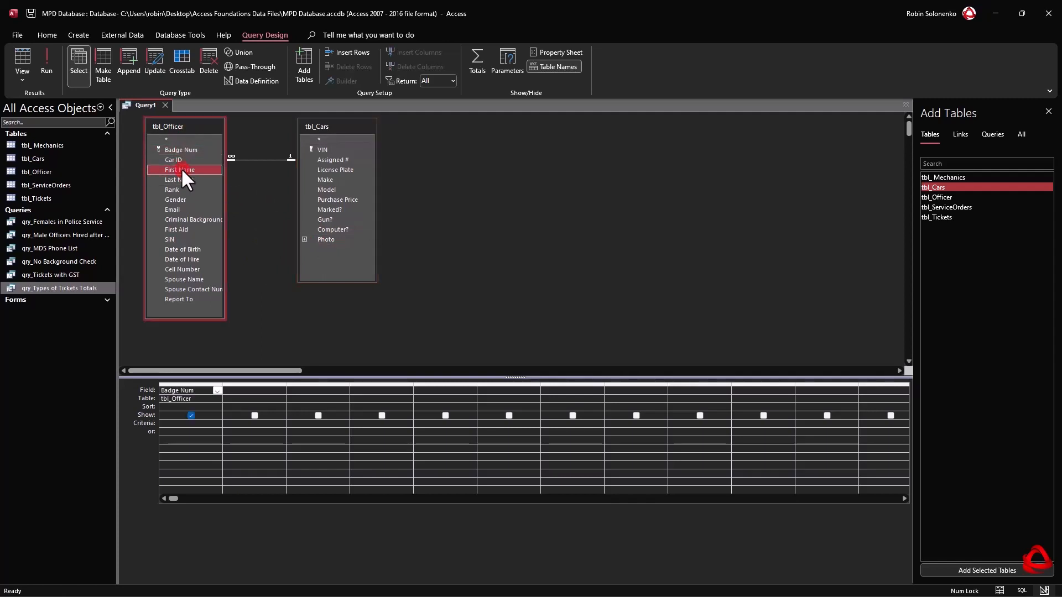
{"action": "double_click", "coordinate": [181, 168]}
{"action": "double_click", "coordinate": [180, 178]}
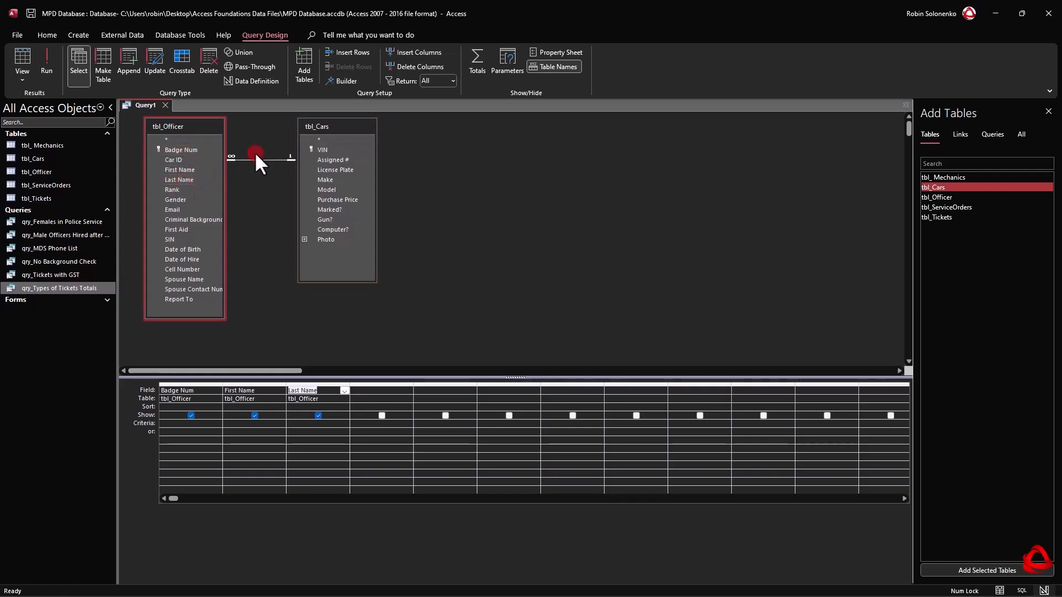
Add Assigned #, License Plate, Make and Model from tbl_Cars to the query grid.
{"action": "left_click", "coordinate": [362, 189]}
{"action": "left_click", "coordinate": [346, 182]}
{"action": "double_click", "coordinate": [331, 160]}
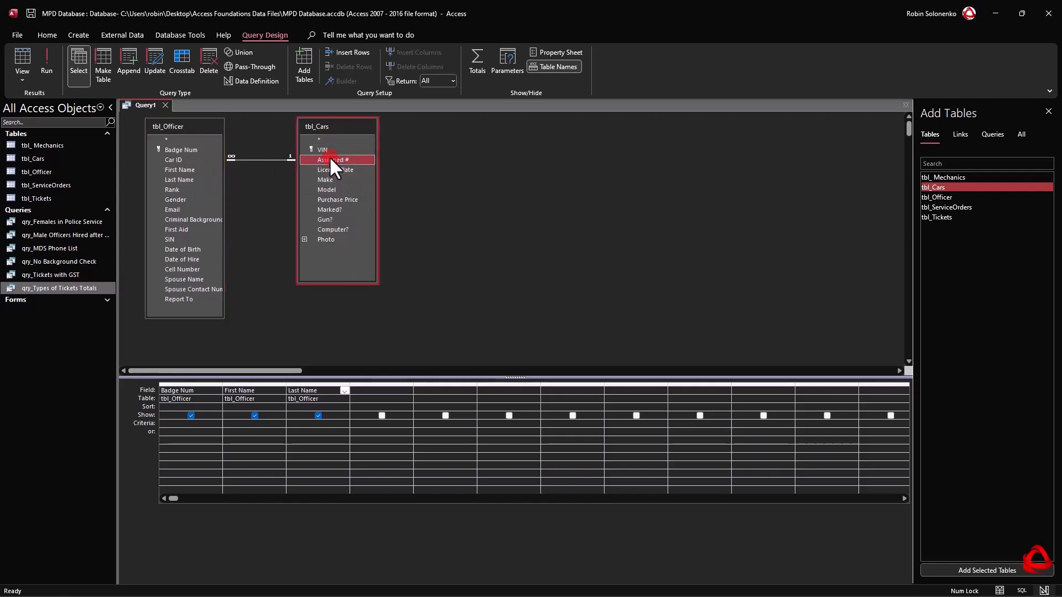
{"action": "left_click", "coordinate": [329, 170]}
{"action": "double_click", "coordinate": [327, 169]}
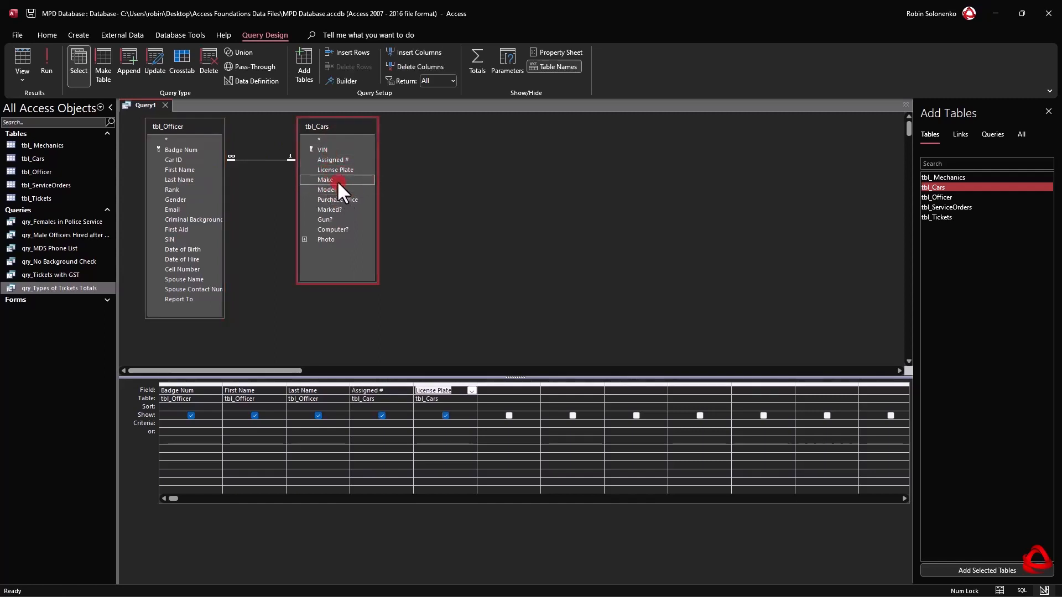
{"action": "double_click", "coordinate": [336, 179]}
{"action": "left_click", "coordinate": [337, 187]}
{"action": "double_click", "coordinate": [337, 188]}
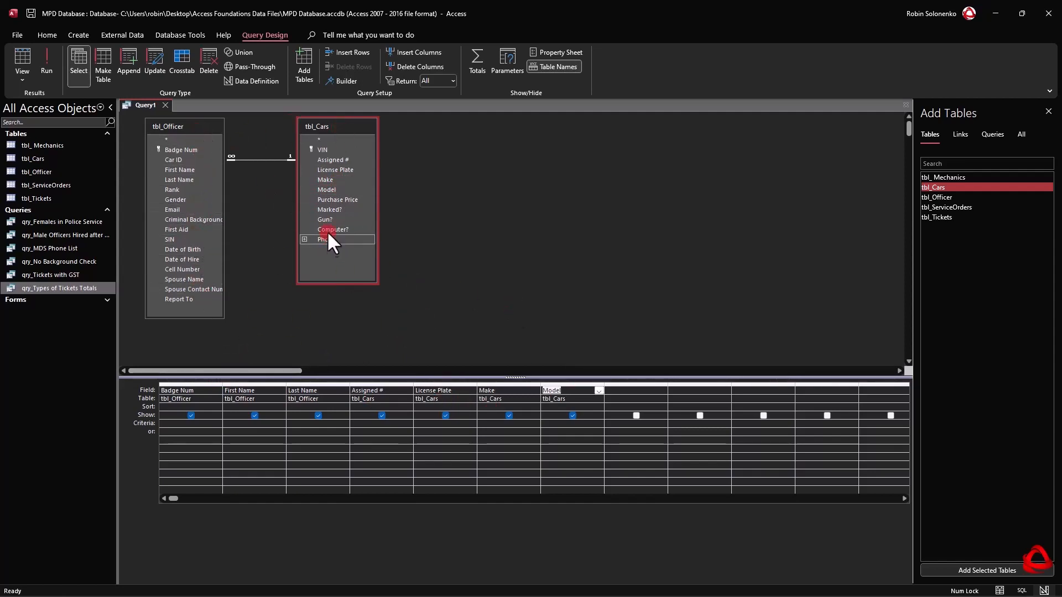
Run the query and compare its records with those in the tbl_Officer table.
{"action": "left_click", "coordinate": [46, 61]}
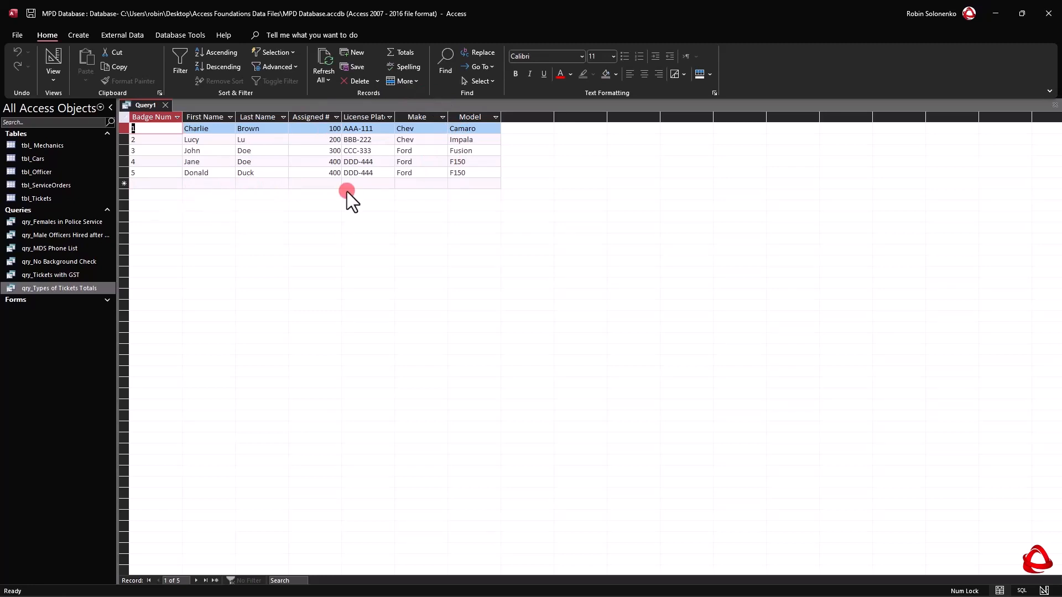
{"action": "double_click", "coordinate": [40, 170]}
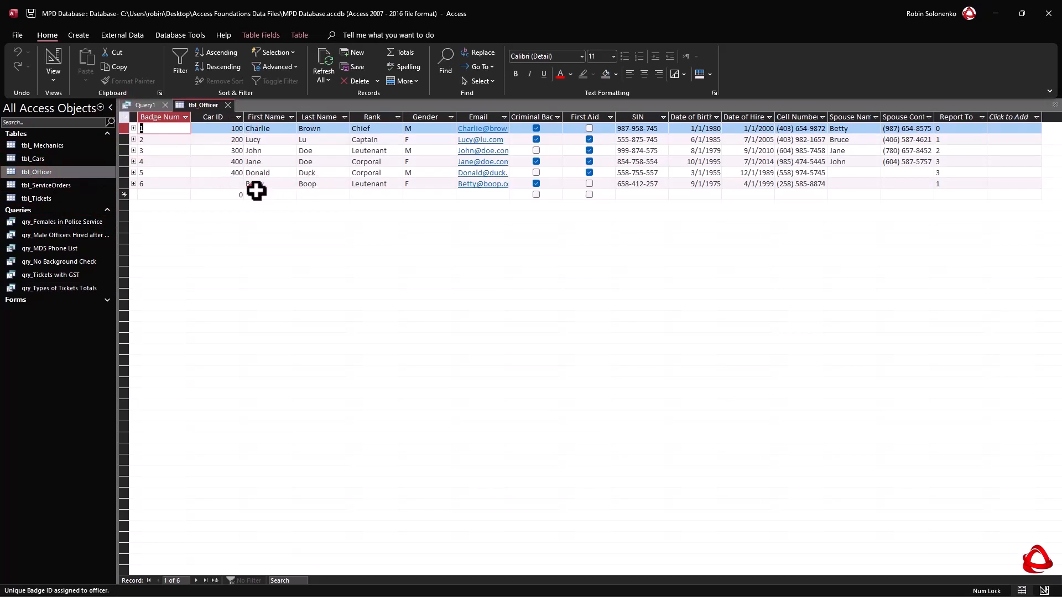
{"action": "left_click", "coordinate": [227, 104]}
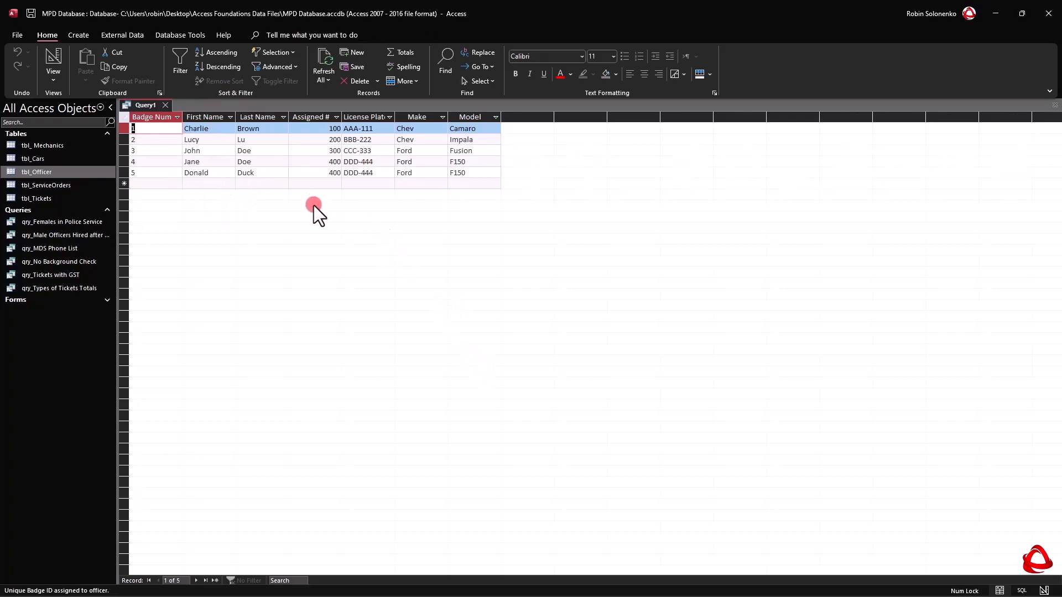
Save the query under the name qry_Cops & Cars.
{"action": "right_click", "coordinate": [137, 104]}
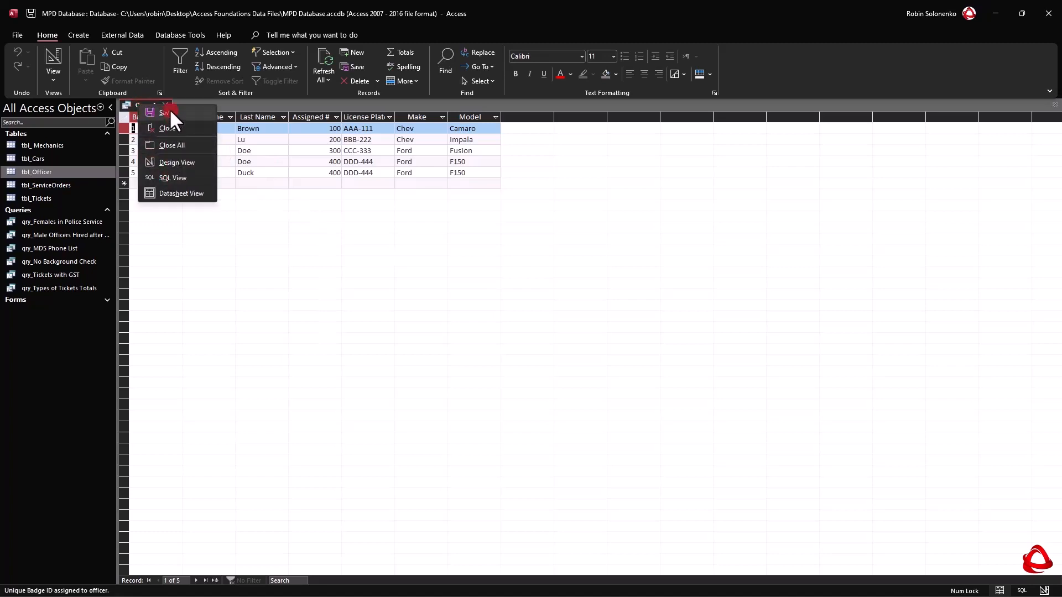
{"action": "left_click", "coordinate": [170, 109]}
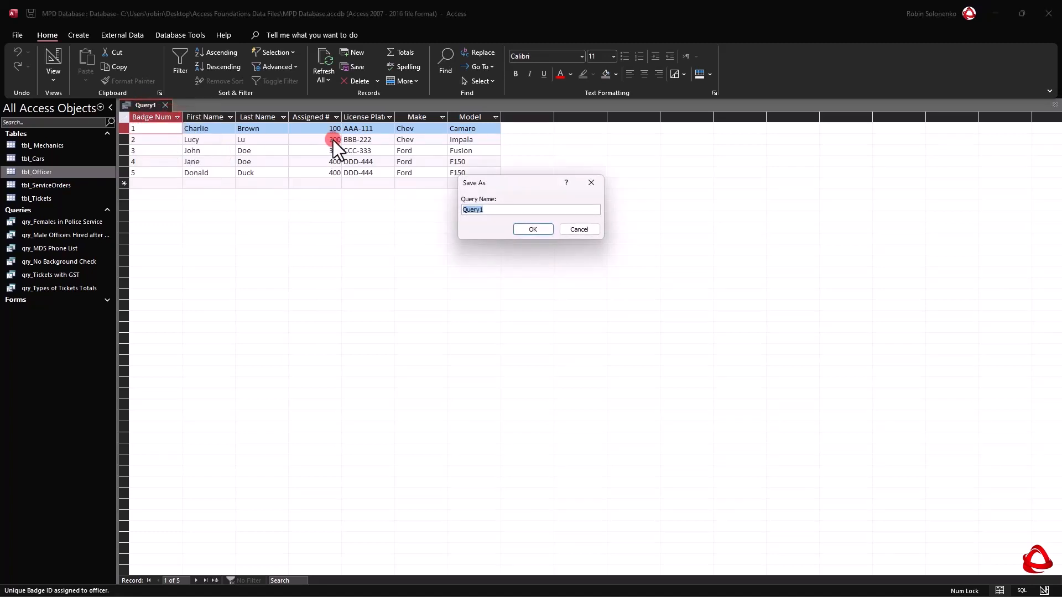
{"action": "type", "text": "qry_Cops & Cars"}
{"action": "left_click", "coordinate": [531, 231]}
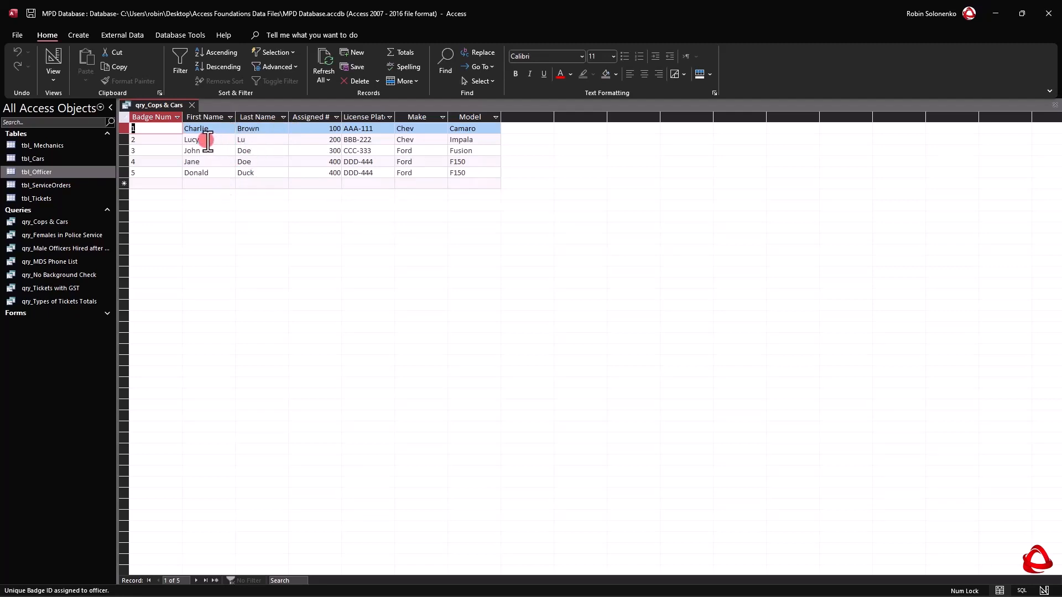
Switch qry_Cops & Cars to design view and examine the join between tbl_Officer and tbl_Cars.
{"action": "right_click", "coordinate": [156, 105]}
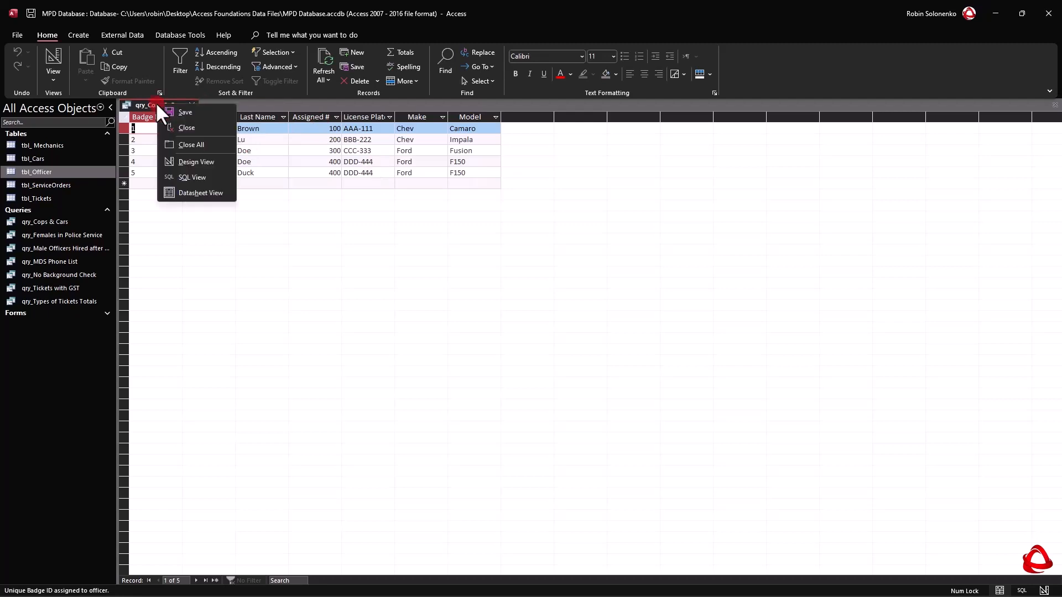
{"action": "left_click", "coordinate": [196, 162]}
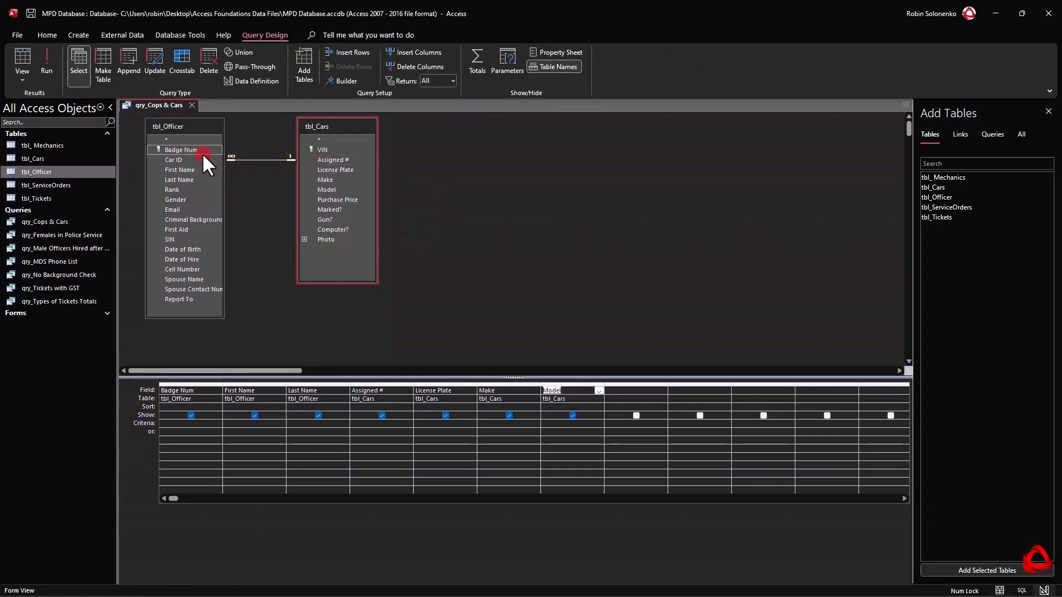
{"action": "left_click", "coordinate": [340, 160]}
{"action": "left_click", "coordinate": [185, 141]}
{"action": "left_click", "coordinate": [185, 150]}
{"action": "left_click_drag", "start_coordinate": [185, 150], "coordinate": [331, 167]}
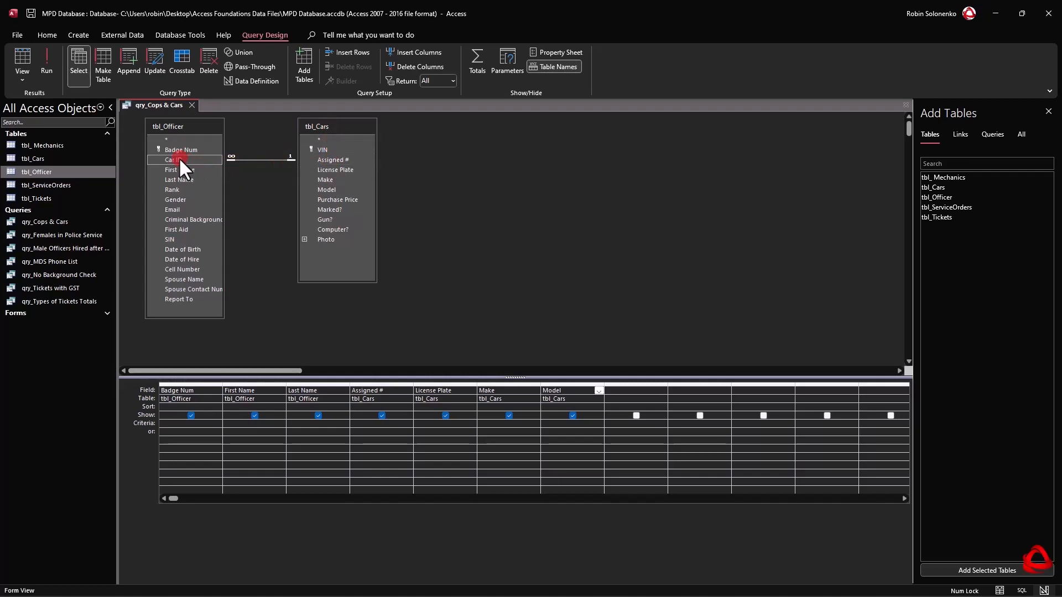
Save qry_Cops & Cars and close it.
{"action": "right_click", "coordinate": [153, 105]}
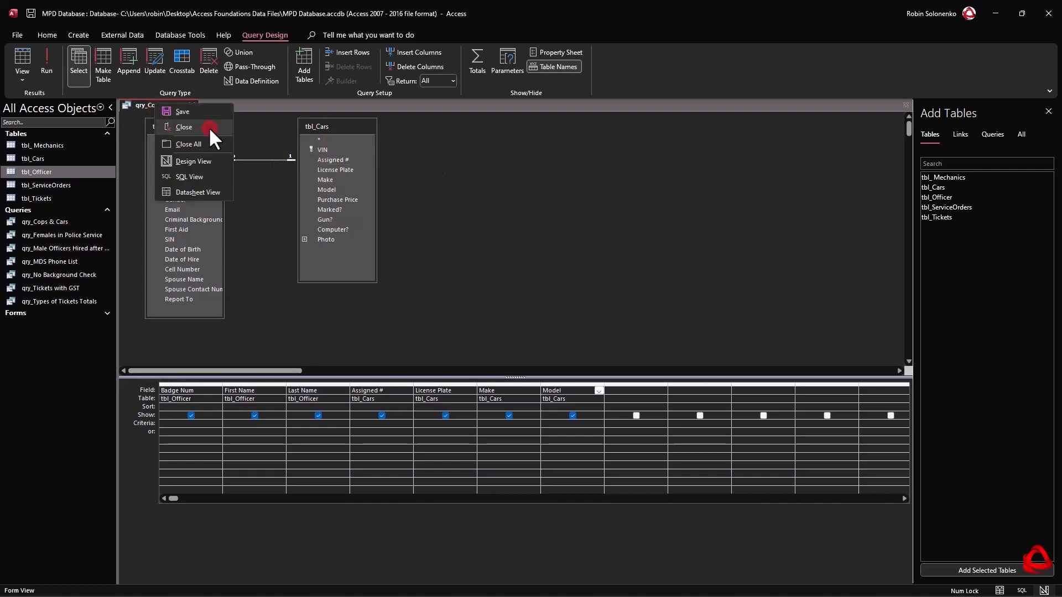
{"action": "left_click", "coordinate": [182, 111]}
{"action": "left_click", "coordinate": [193, 106]}
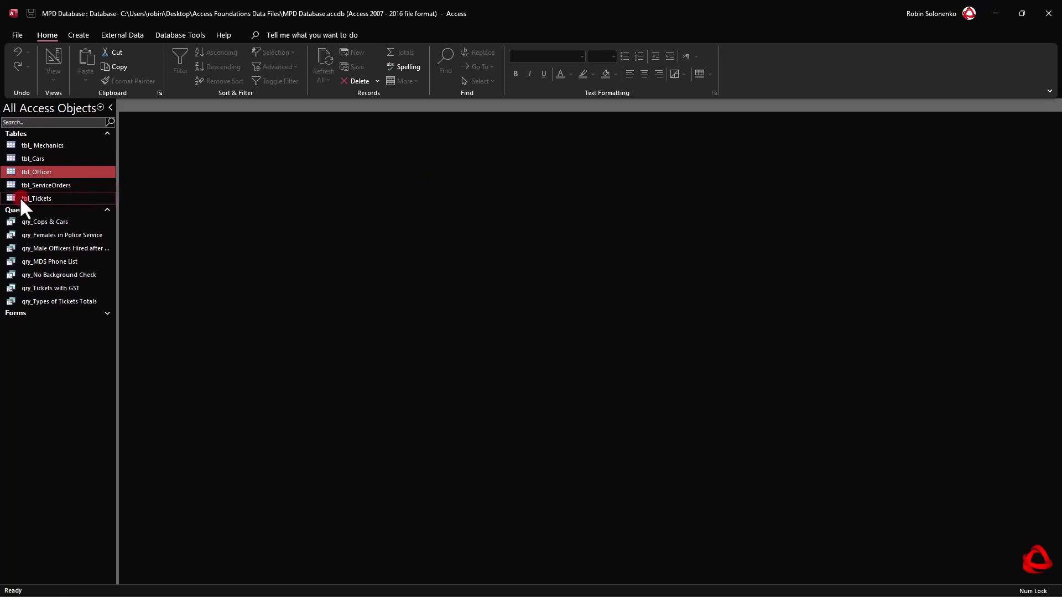
Examine the ticket records in tbl_Tickets and the First Name and Last Name columns in tbl_Officer, closing each table after viewing.
{"action": "double_click", "coordinate": [42, 198]}
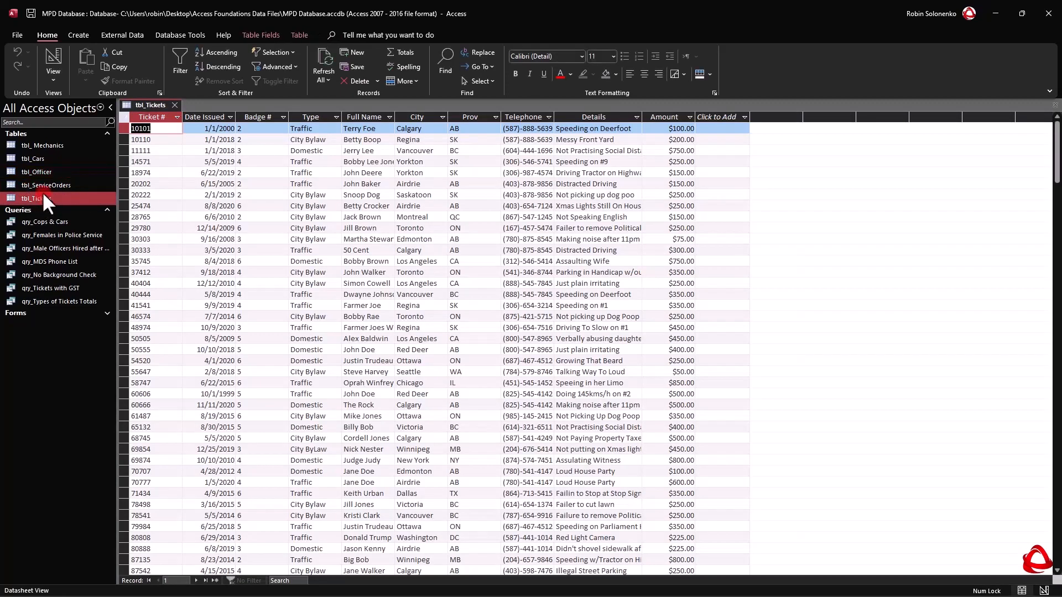
{"action": "left_click", "coordinate": [175, 105]}
{"action": "double_click", "coordinate": [44, 170]}
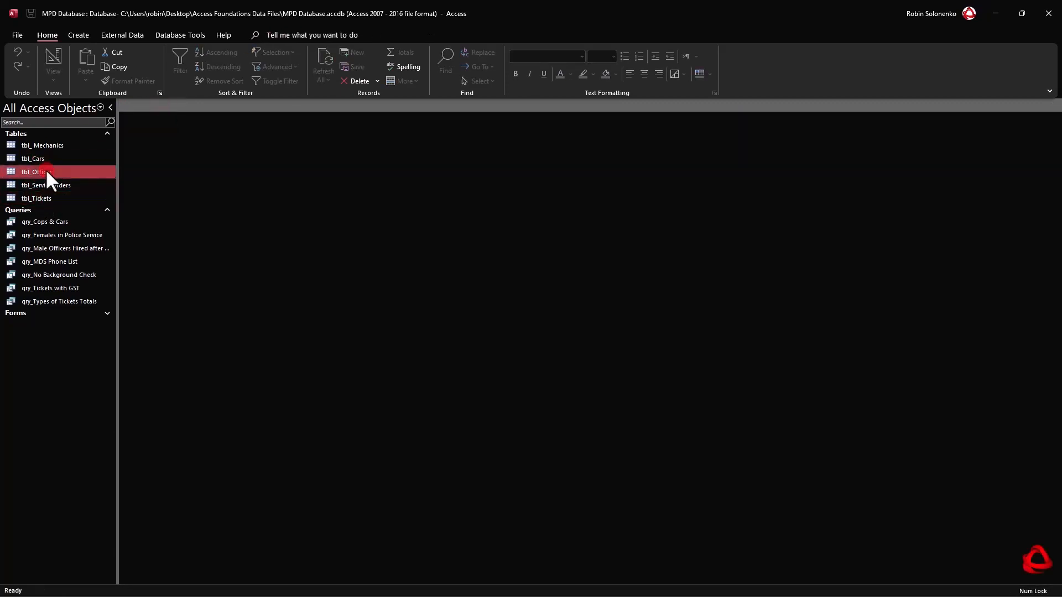
{"action": "left_click", "coordinate": [270, 117]}
{"action": "left_click", "coordinate": [322, 117]}
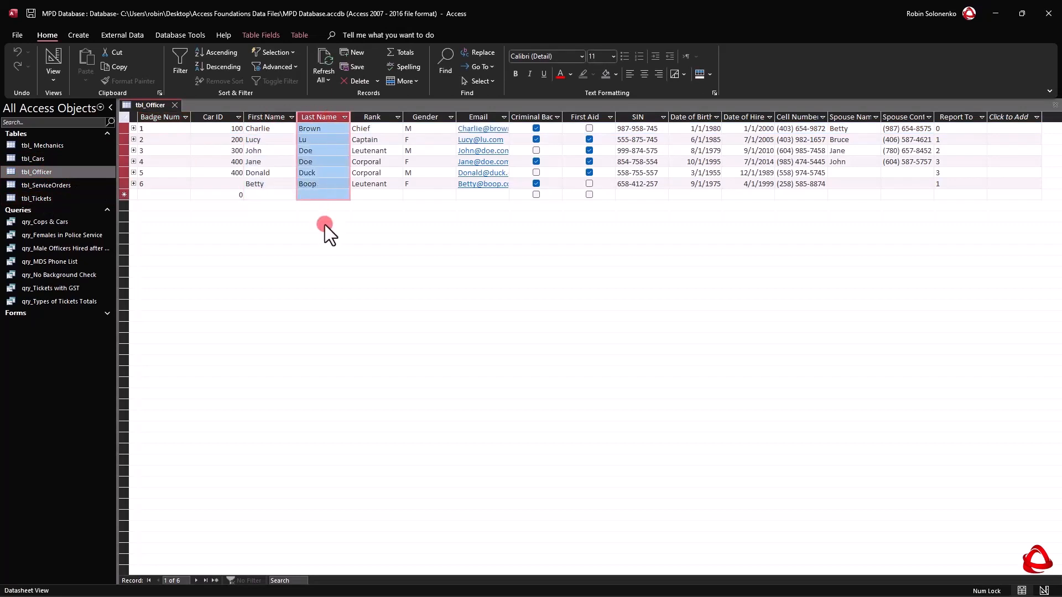
{"action": "left_click", "coordinate": [175, 104]}
Start a new query in design view with the tables tbl_Officer and tbl_Tickets.
{"action": "left_click", "coordinate": [77, 35]}
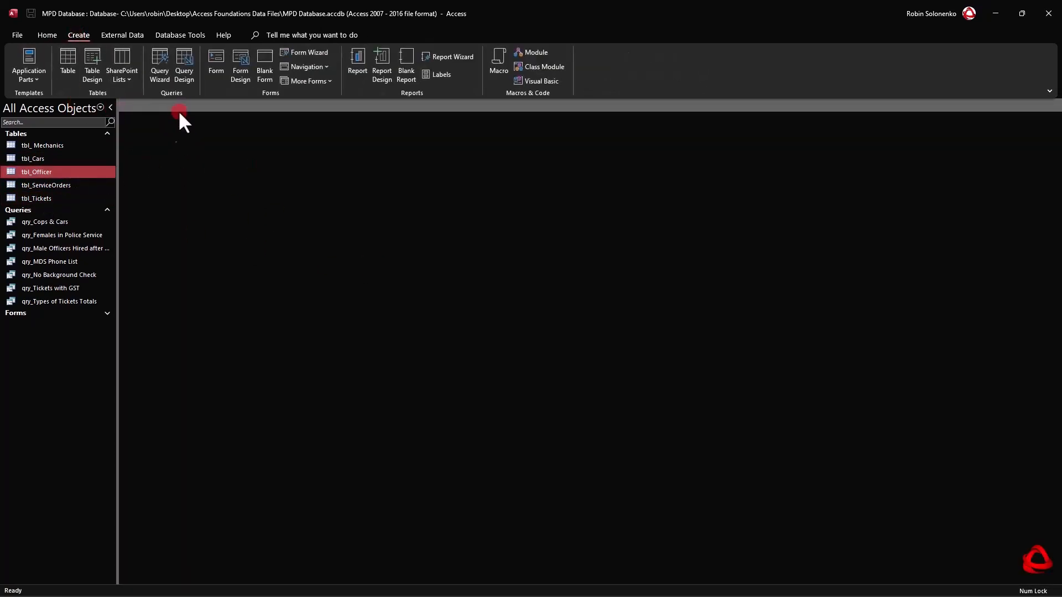
{"action": "left_click", "coordinate": [183, 61]}
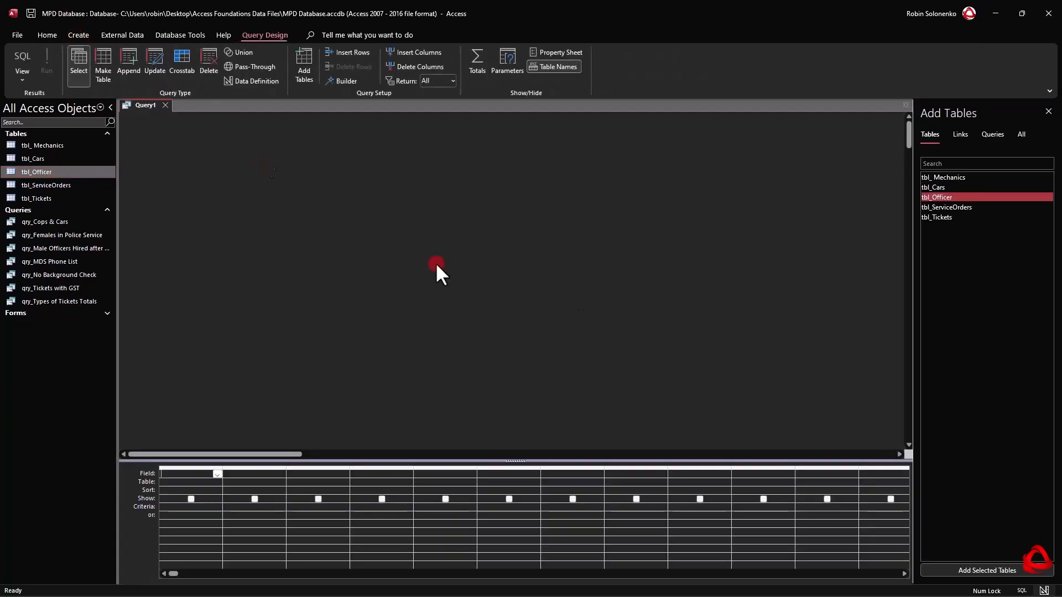
{"action": "double_click", "coordinate": [933, 197]}
{"action": "double_click", "coordinate": [934, 216]}
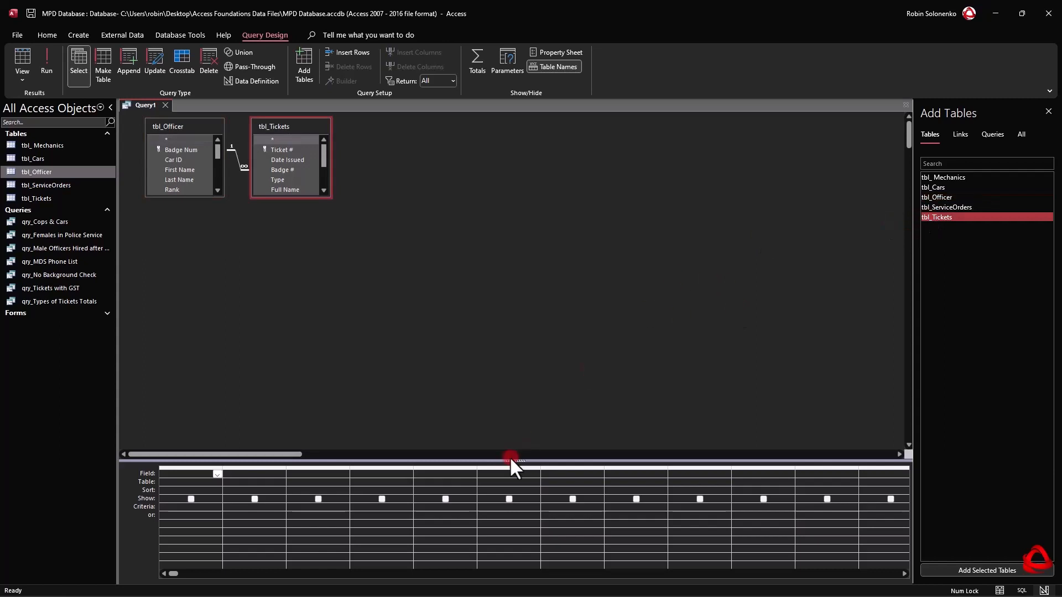
Enlarge the query grid, move tbl_Tickets away from tbl_Officer, and lengthen both field lists to show all their fields.
{"action": "left_click_drag", "start_coordinate": [511, 463], "coordinate": [531, 382]}
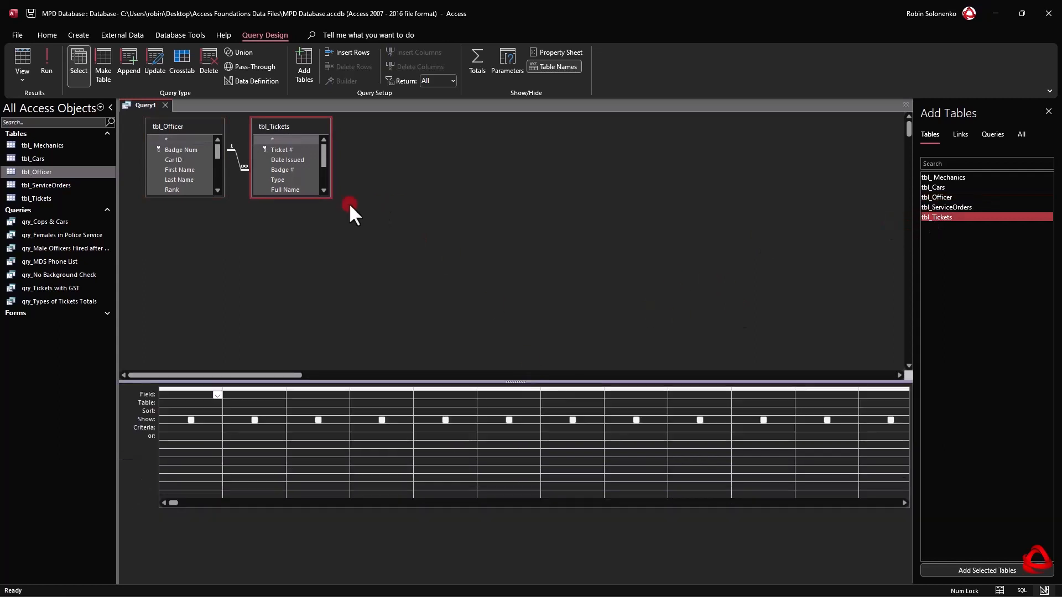
{"action": "left_click_drag", "start_coordinate": [284, 121], "coordinate": [410, 121]}
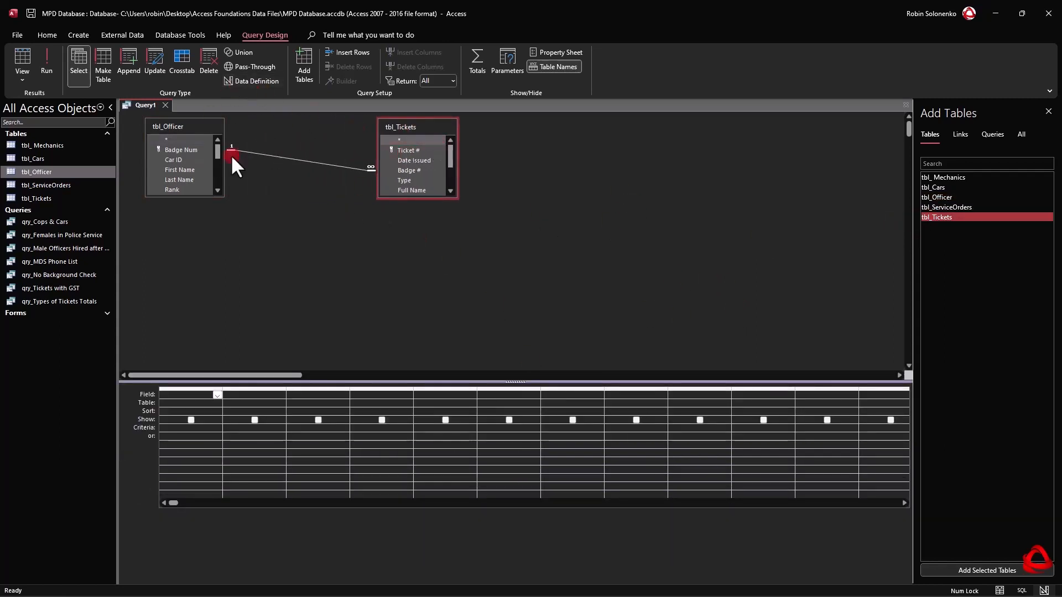
{"action": "left_click_drag", "start_coordinate": [176, 196], "coordinate": [188, 314]}
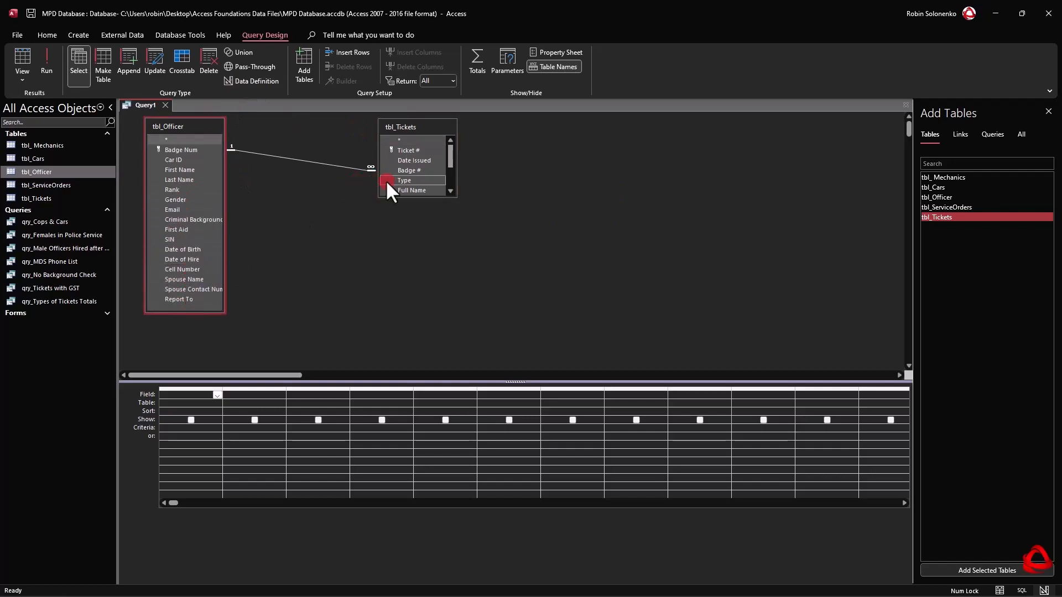
{"action": "left_click_drag", "start_coordinate": [402, 199], "coordinate": [417, 268]}
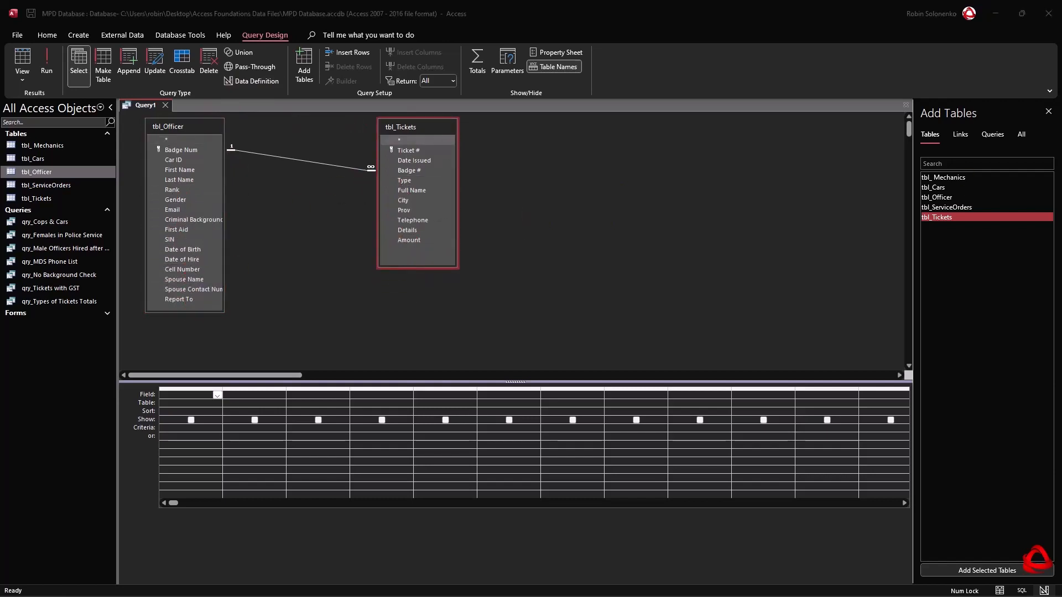
Add Badge Num from tbl_Officer and Ticket # from tbl_Tickets to the query grid.
{"action": "left_click", "coordinate": [177, 149]}
{"action": "double_click", "coordinate": [177, 149]}
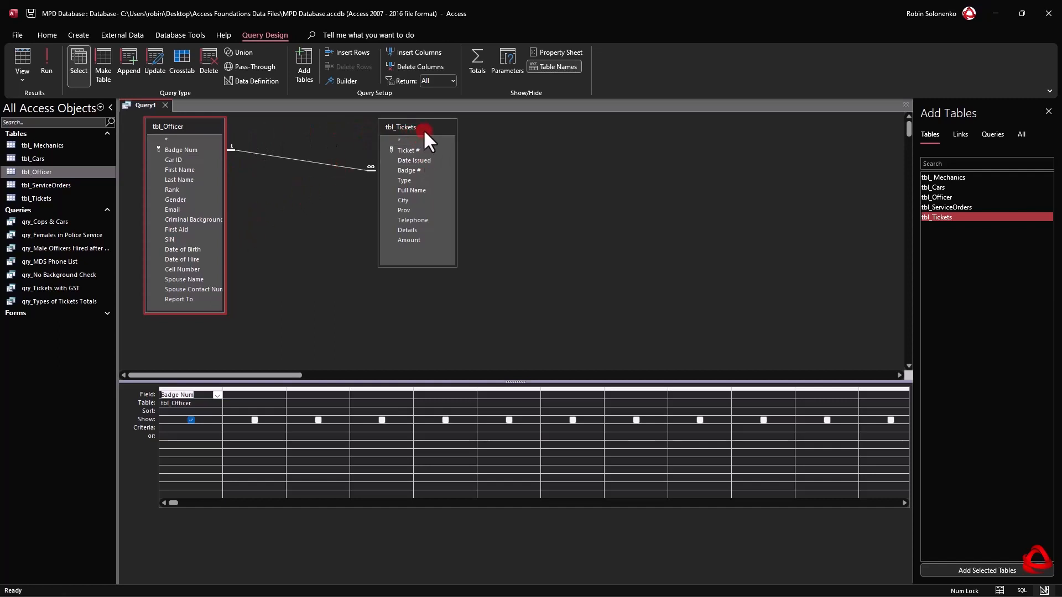
{"action": "left_click", "coordinate": [424, 160]}
{"action": "double_click", "coordinate": [413, 149]}
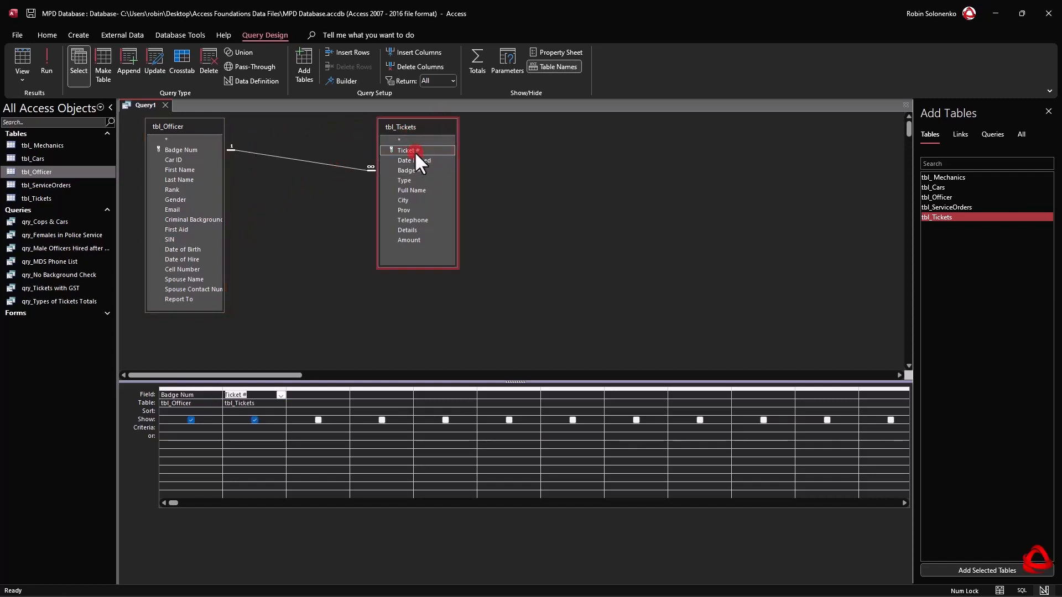
Move the Ticket # column one place over to leave an empty column after Badge Num, and widen that empty column.
{"action": "left_click", "coordinate": [265, 389]}
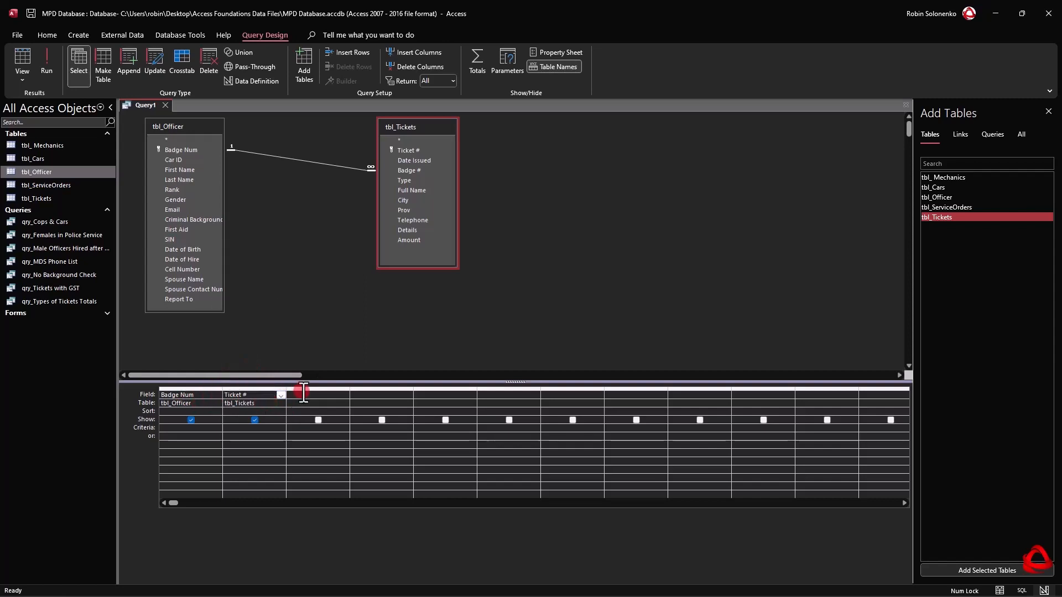
{"action": "left_click", "coordinate": [258, 390]}
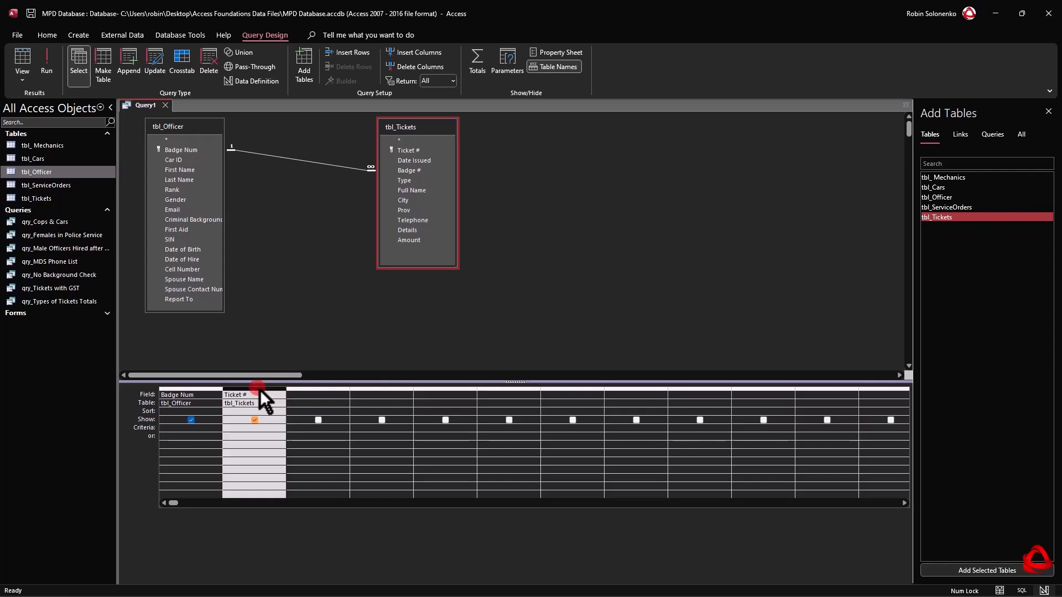
{"action": "left_click_drag", "start_coordinate": [260, 391], "coordinate": [356, 394]}
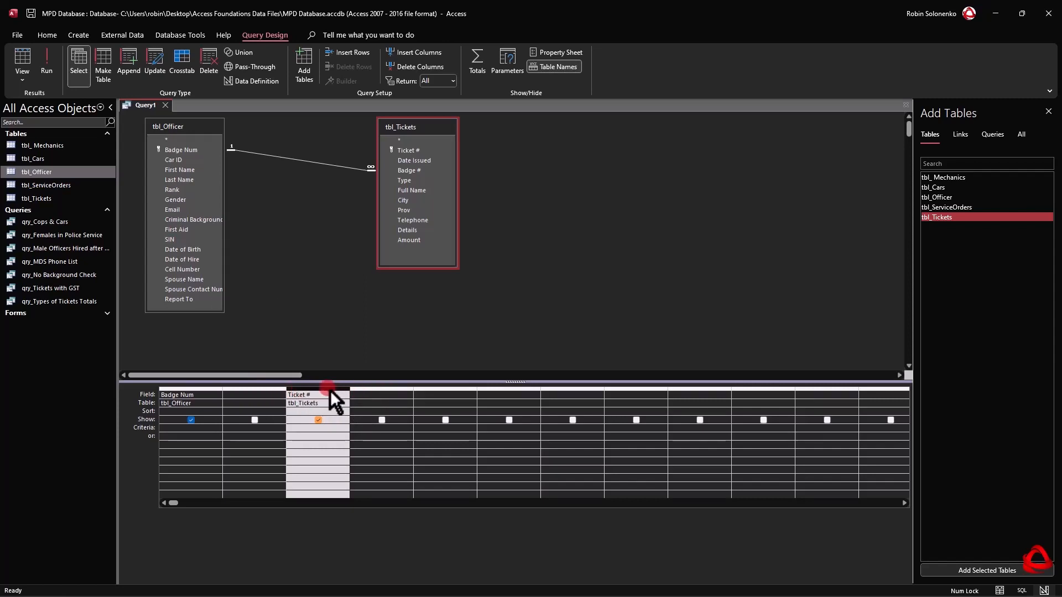
{"action": "left_click_drag", "start_coordinate": [330, 390], "coordinate": [403, 387]}
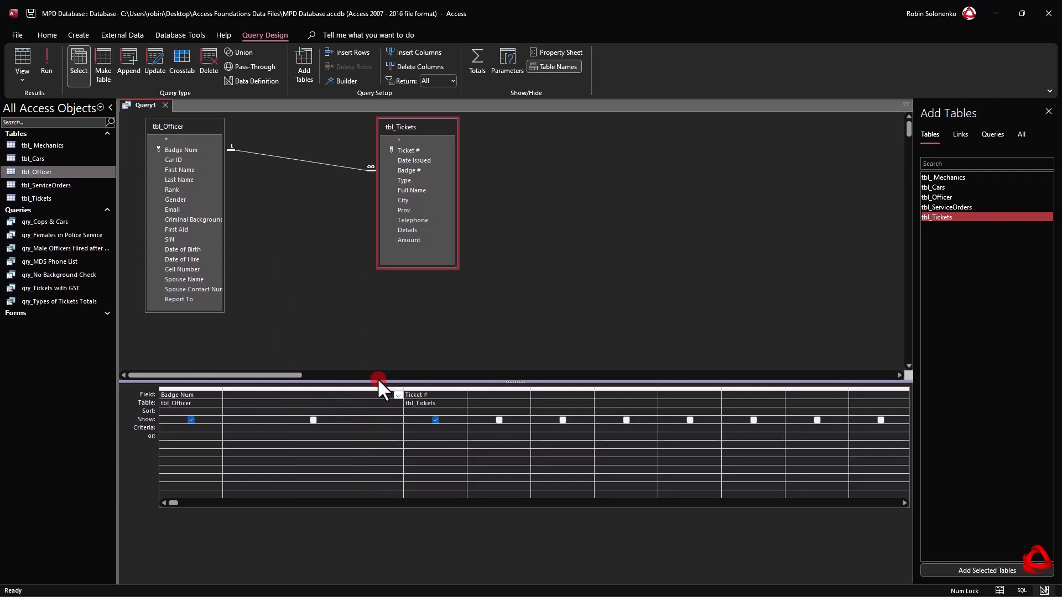
Enter the calculated field Officer Full Name: [Last Name] & ", " & [First Name] in the empty column between Badge Num and Ticket #.
{"action": "key", "text": "shift+F2"}
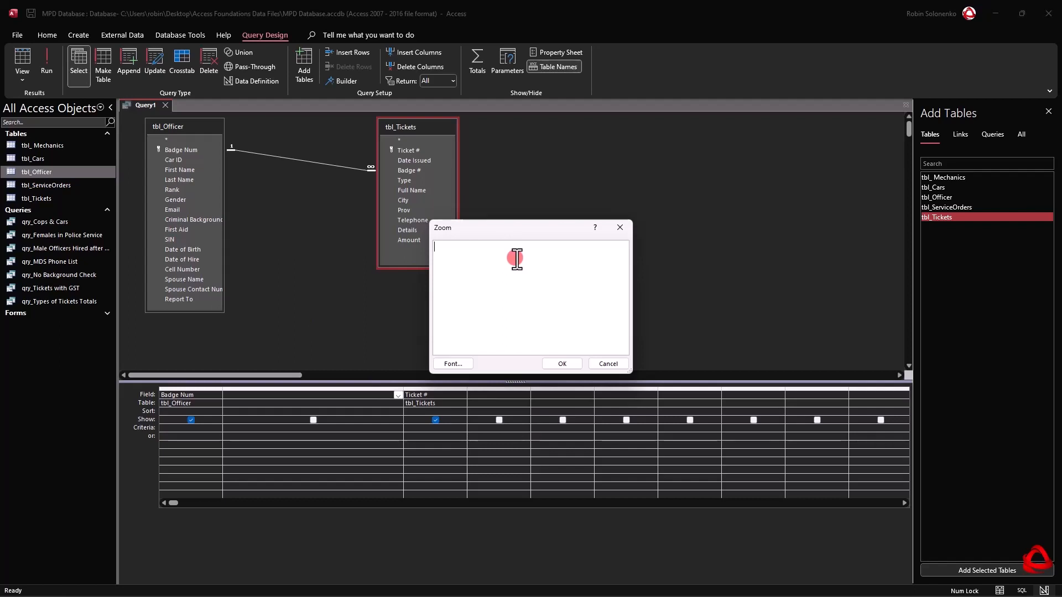
{"action": "type", "text": "Officer Full Nam"}
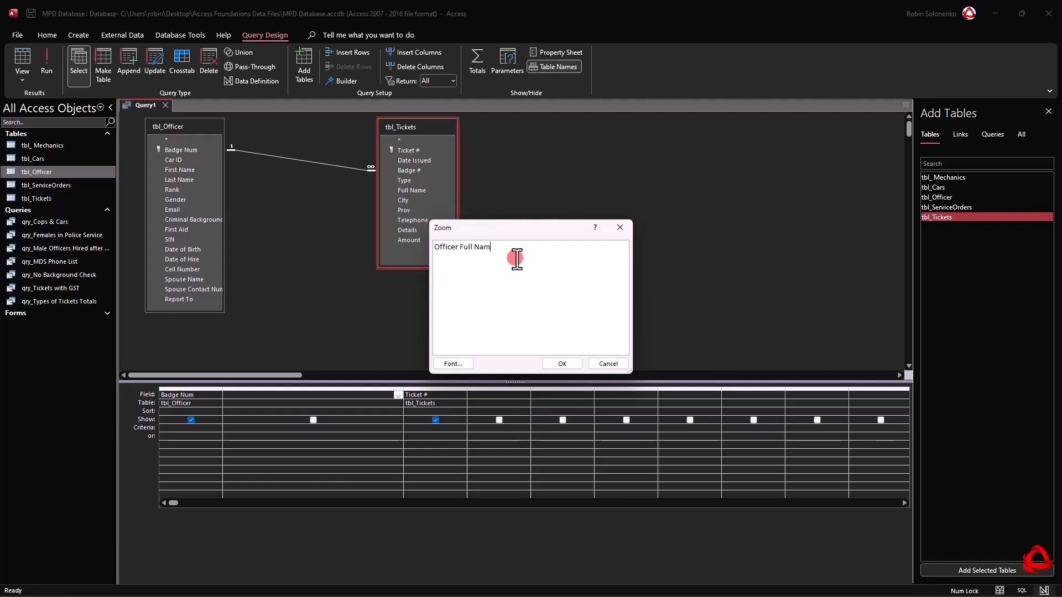
{"action": "type", "text": "e:"}
{"action": "type", "text": "["}
{"action": "type", "text": "Last Name"}
{"action": "type", "text": "]"}
{"action": "type", "text": "&"}
{"action": "type", "text": "\""}
{"action": "type", "text": " \""}
{"action": "type", "text": ","}
{"action": "key", "text": "Right"}
{"action": "key", "text": "Right"}
{"action": "type", "text": "& [First Name"}
{"action": "left_click_drag", "start_coordinate": [499, 249], "coordinate": [430, 248]}
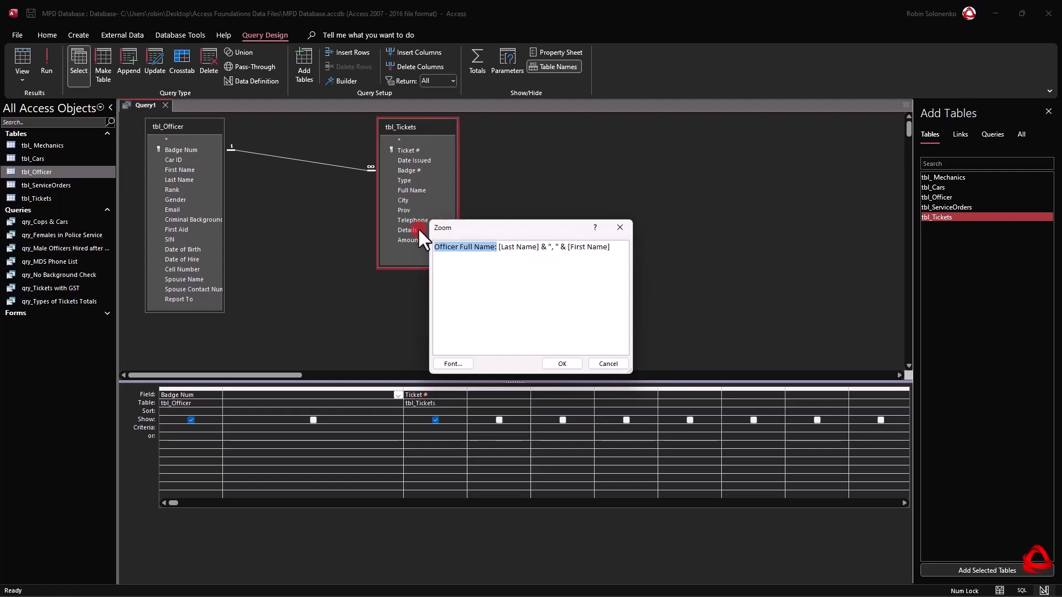
{"action": "left_click", "coordinate": [562, 364]}
Run the query and widen the Officer Full Name column to fit its heading.
{"action": "left_click", "coordinate": [45, 51]}
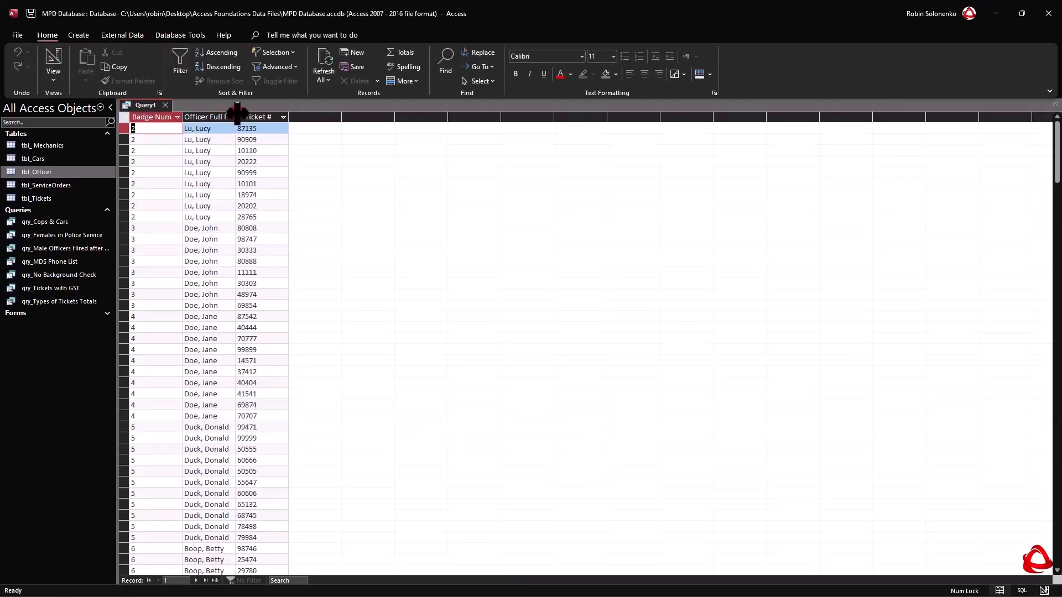
{"action": "left_click_drag", "start_coordinate": [235, 117], "coordinate": [257, 116]}
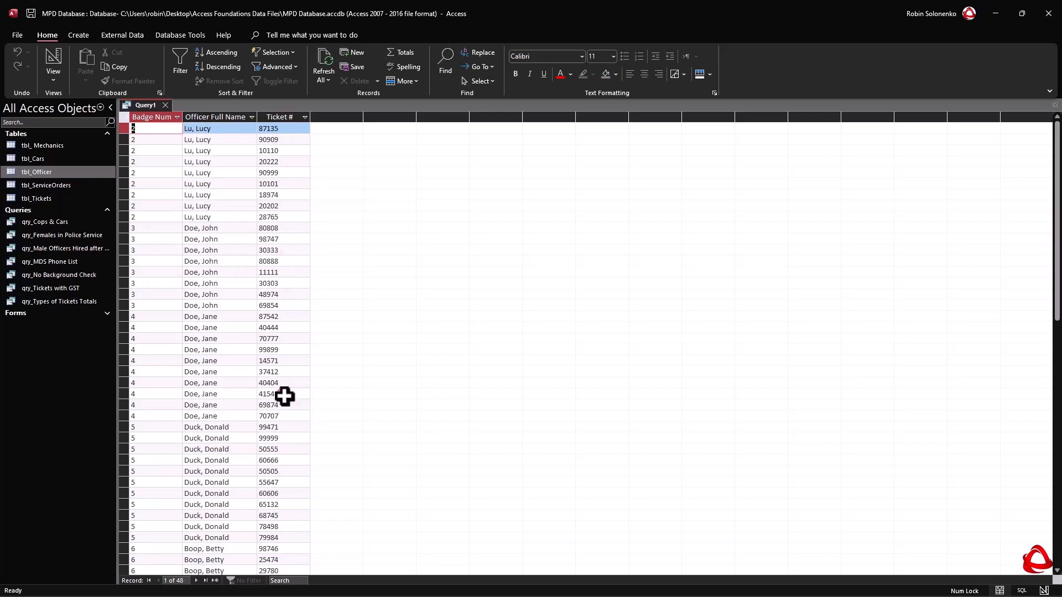
Save the query under the name qry_Cops & Tickets.
{"action": "right_click", "coordinate": [136, 105]}
{"action": "left_click", "coordinate": [169, 108]}
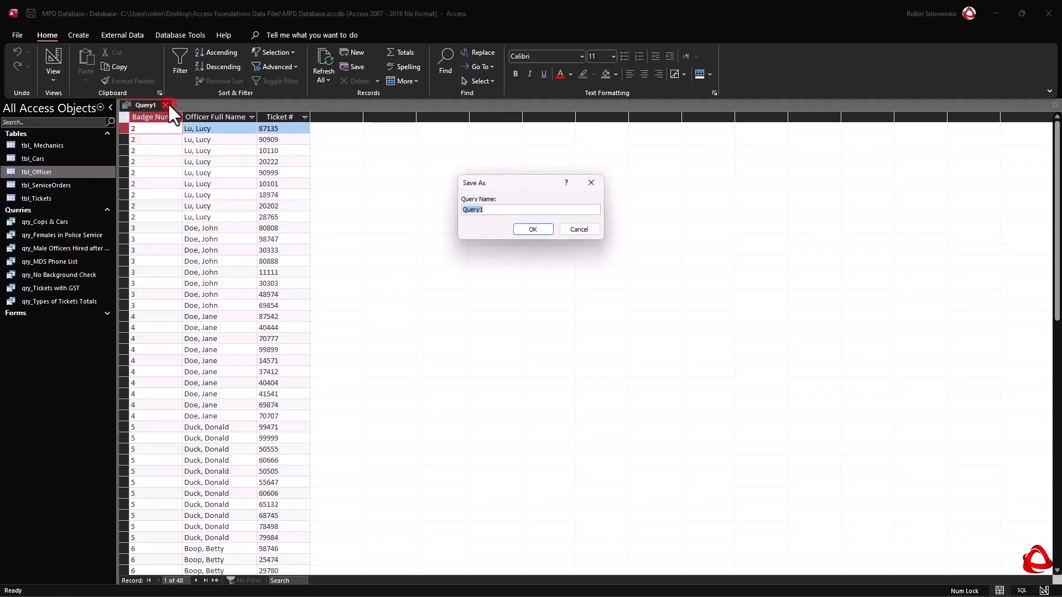
{"action": "type", "text": "qry_Cops & Tickets"}
{"action": "left_click", "coordinate": [539, 228]}
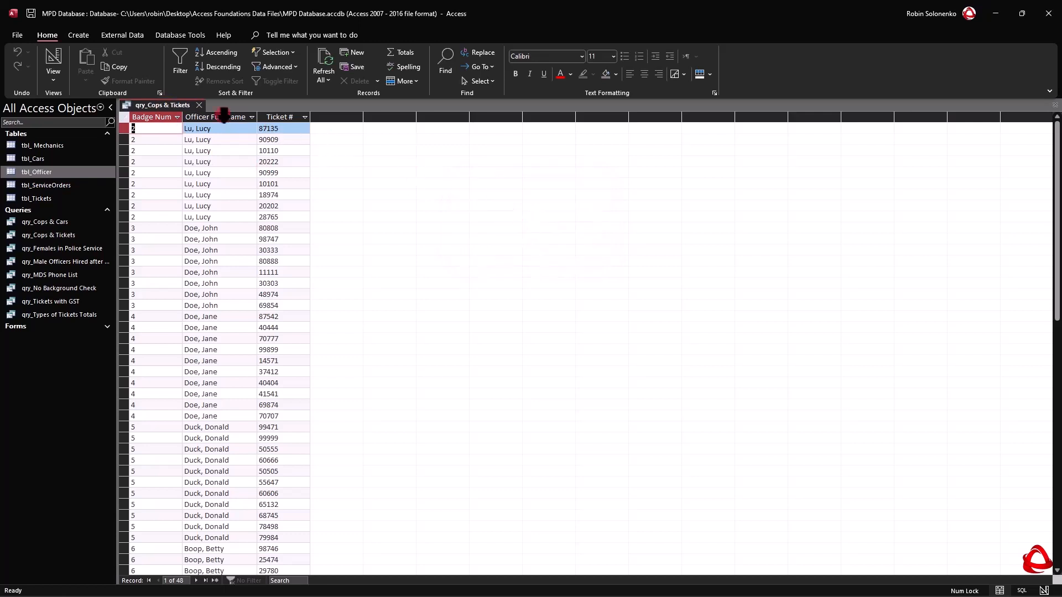
Review the Officer Full Name column of qry_Cops & Tickets in design view, and close the query.
{"action": "right_click", "coordinate": [176, 107]}
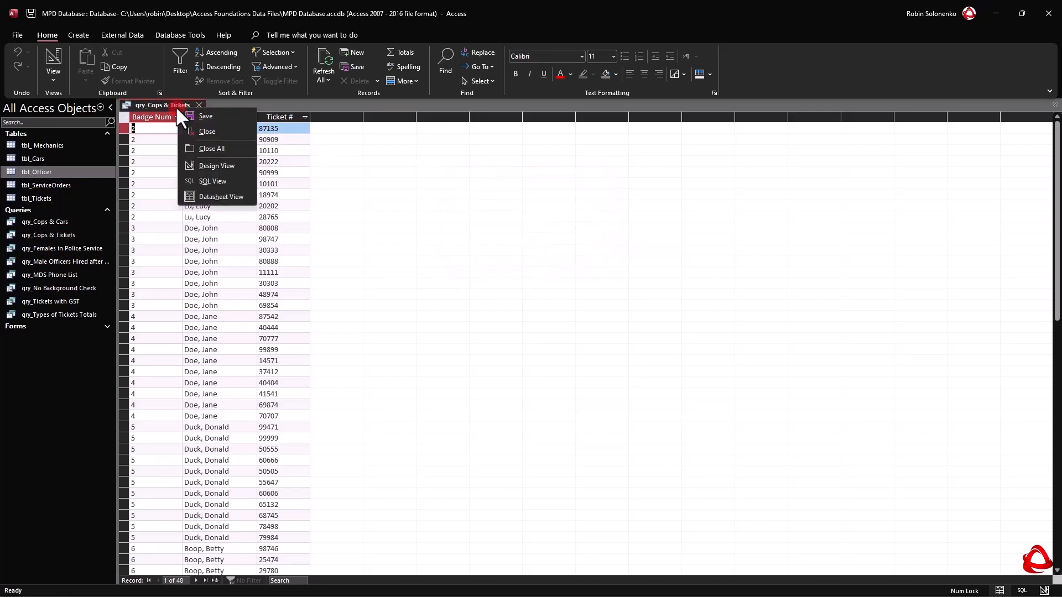
{"action": "left_click", "coordinate": [224, 164]}
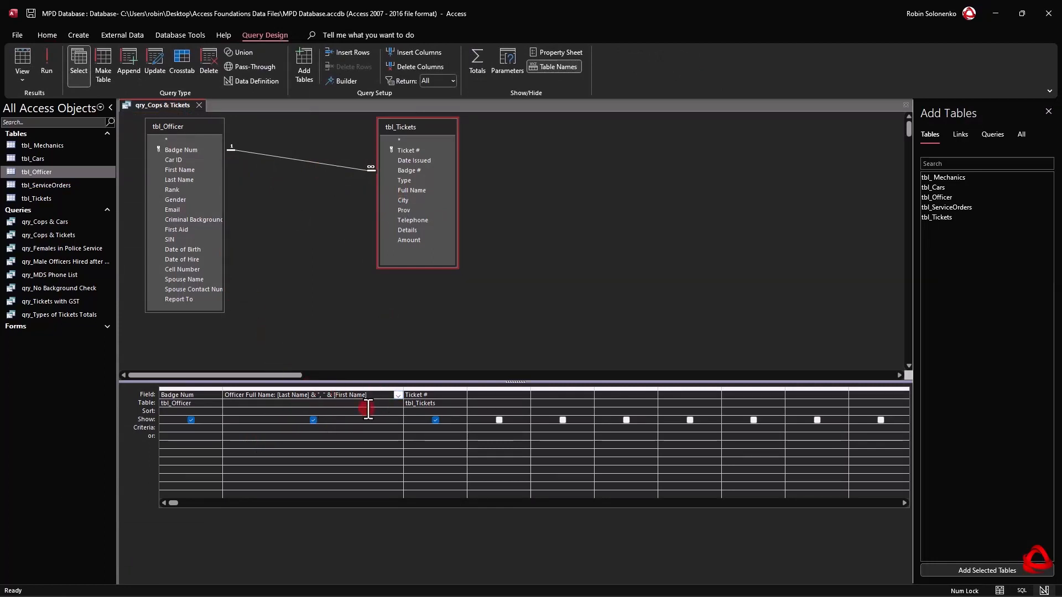
{"action": "left_click", "coordinate": [314, 421]}
{"action": "left_click", "coordinate": [199, 104]}
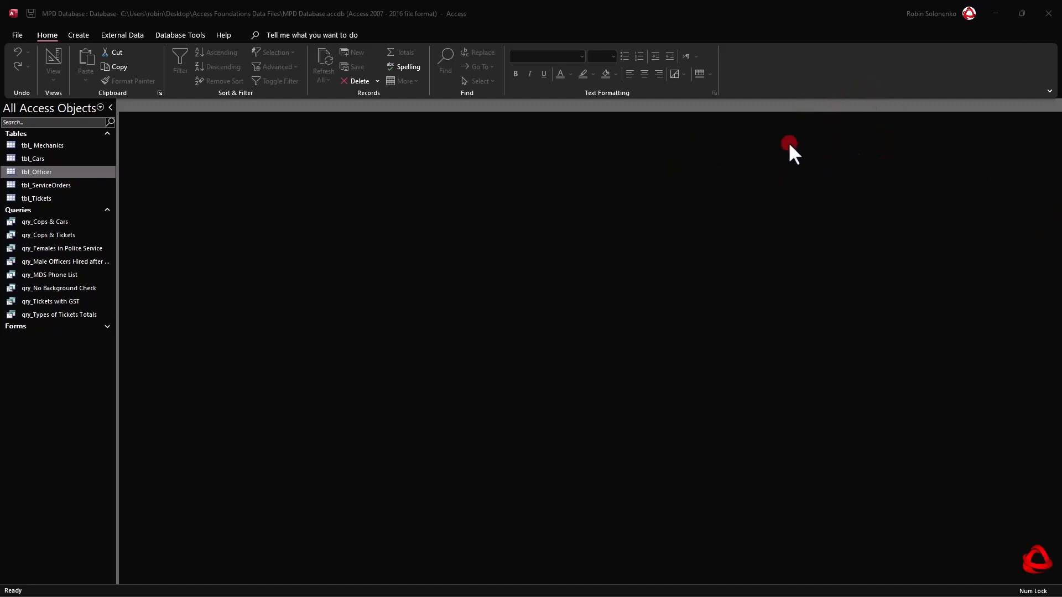
Start another new query in design view with the tables tbl_Officer, tbl_ServiceOrders and tbl_ Mechanics.
{"action": "left_click", "coordinate": [78, 35]}
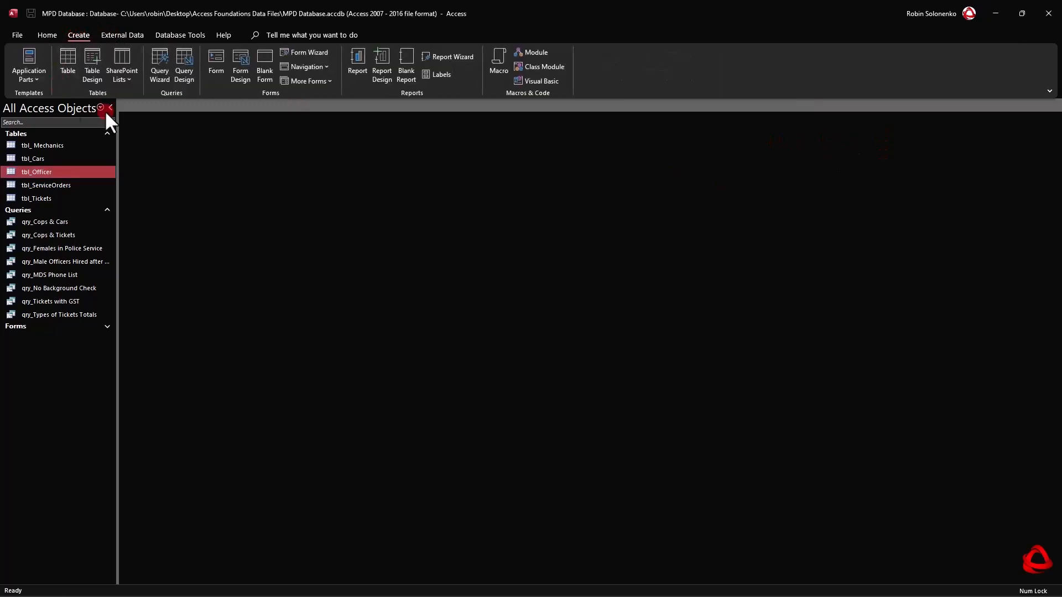
{"action": "left_click", "coordinate": [186, 50]}
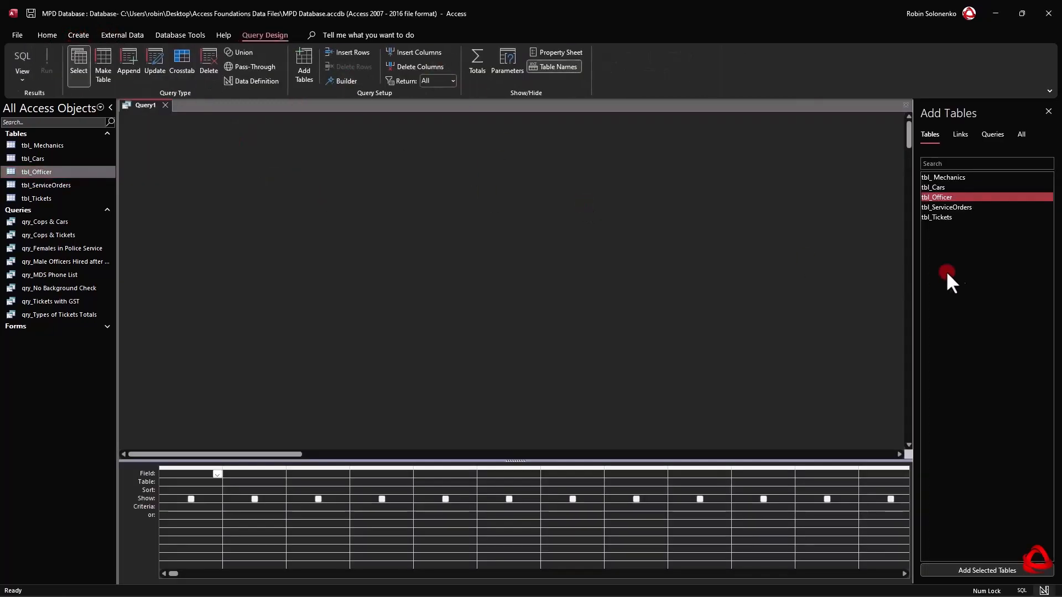
{"action": "left_click", "coordinate": [944, 197]}
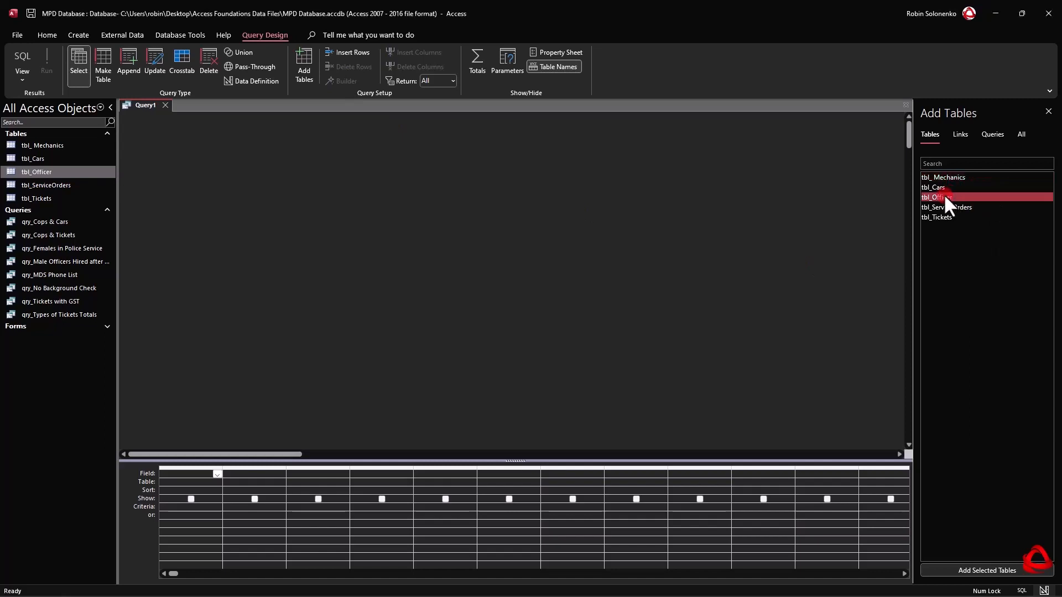
{"action": "double_click", "coordinate": [944, 197]}
{"action": "double_click", "coordinate": [956, 206]}
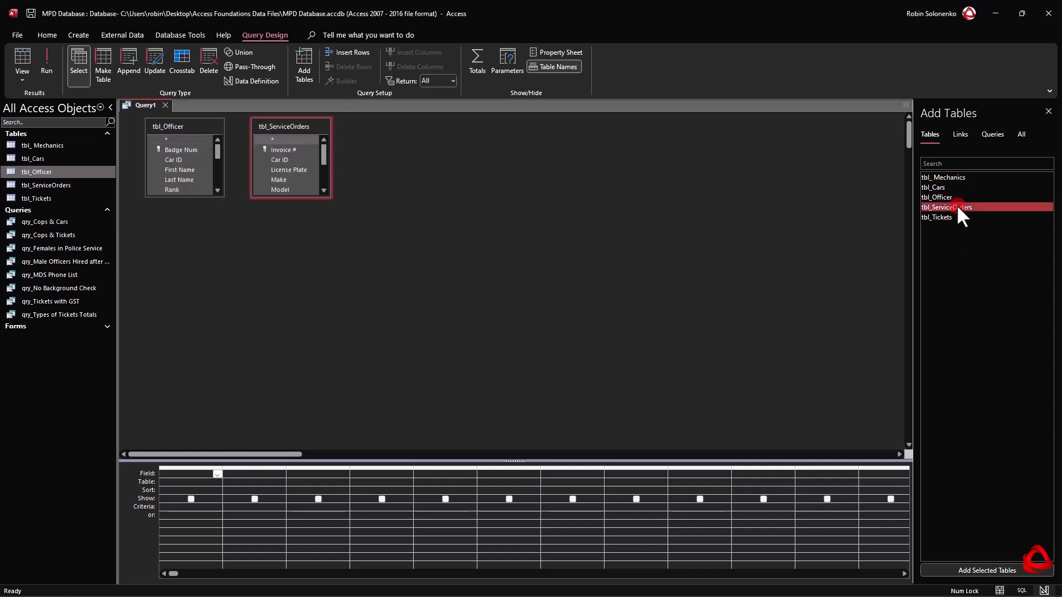
{"action": "double_click", "coordinate": [950, 177]}
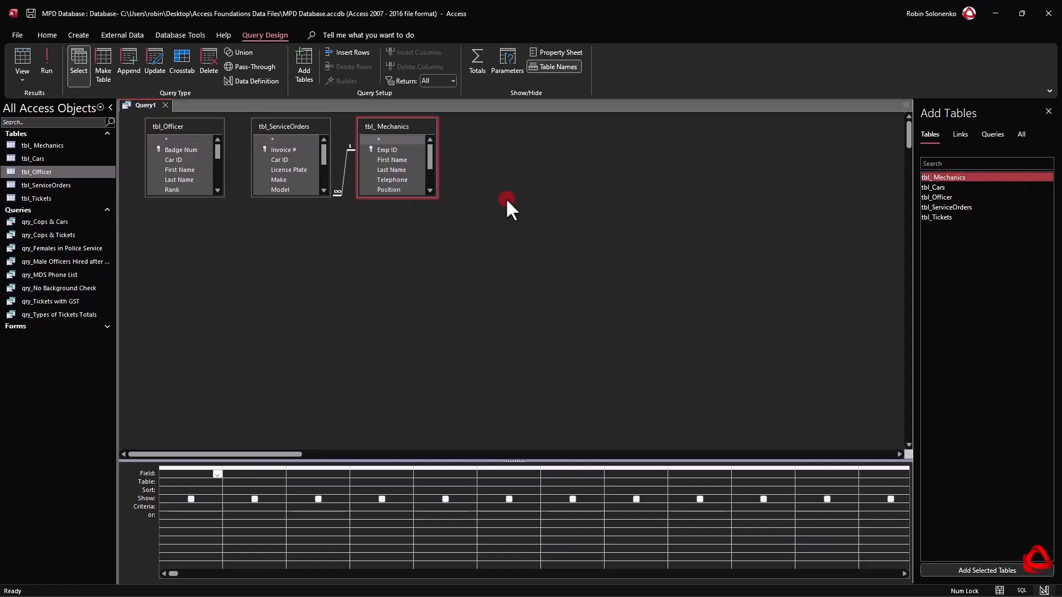
Space tbl_ServiceOrders and tbl_ Mechanics farther apart in the query design area, bringing the last fields of tbl_ServiceOrders into view.
{"action": "left_click_drag", "start_coordinate": [390, 122], "coordinate": [481, 130]}
{"action": "left_click", "coordinate": [303, 123]}
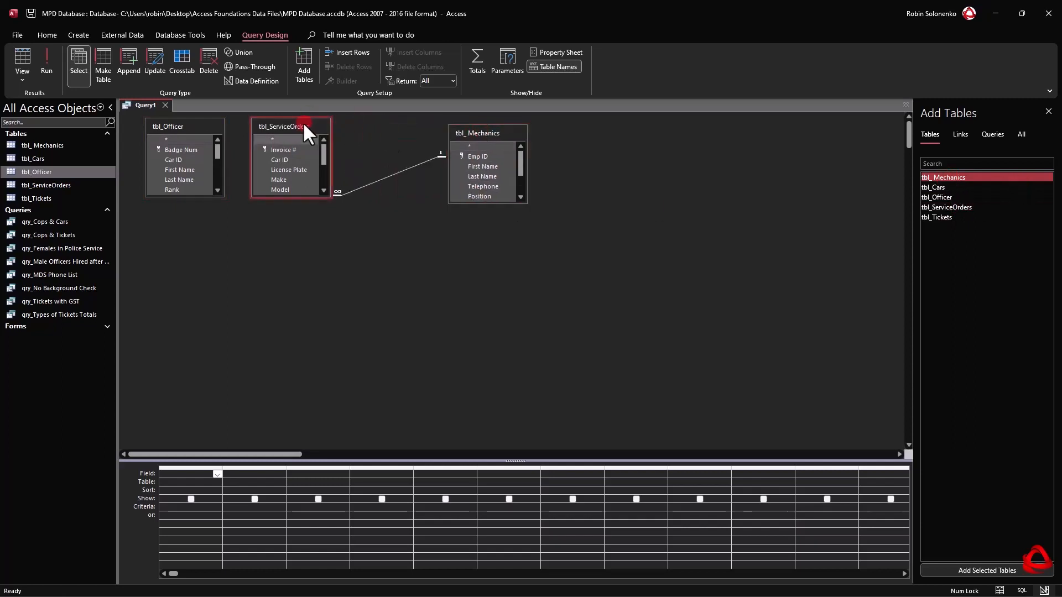
{"action": "scroll", "coordinate": [290, 126], "scroll_direction": "down", "scroll_amount": 3}
{"action": "left_click_drag", "start_coordinate": [303, 130], "coordinate": [348, 137]}
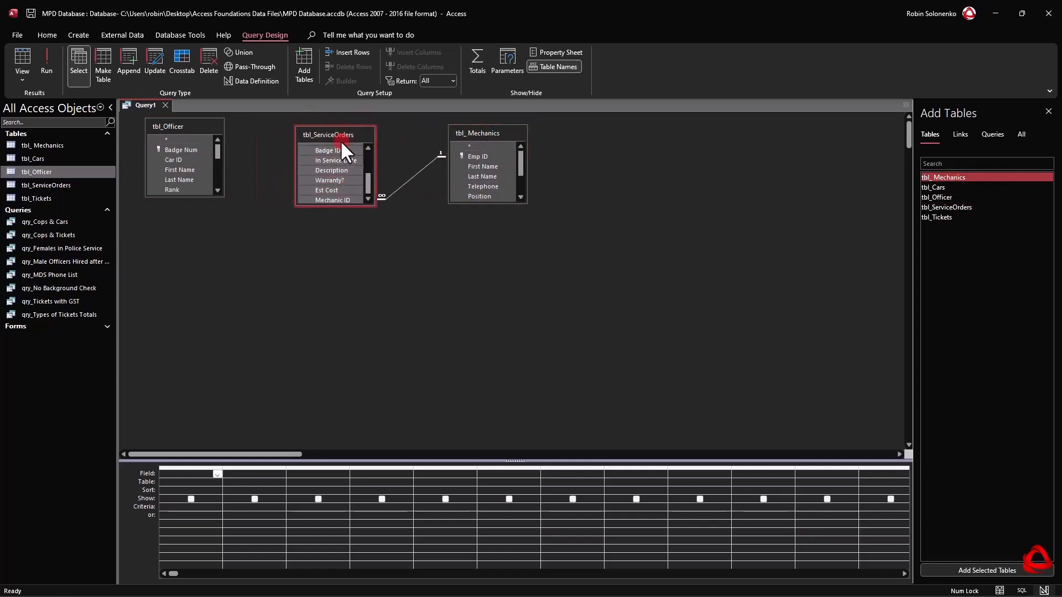
Lengthen tbl_ServiceOrders and tbl_ Mechanics in the query design area to show all their fields, and collapse the Photo subfields.
{"action": "left_click", "coordinate": [339, 200]}
{"action": "left_click_drag", "start_coordinate": [346, 206], "coordinate": [350, 285]}
{"action": "left_click", "coordinate": [482, 197]}
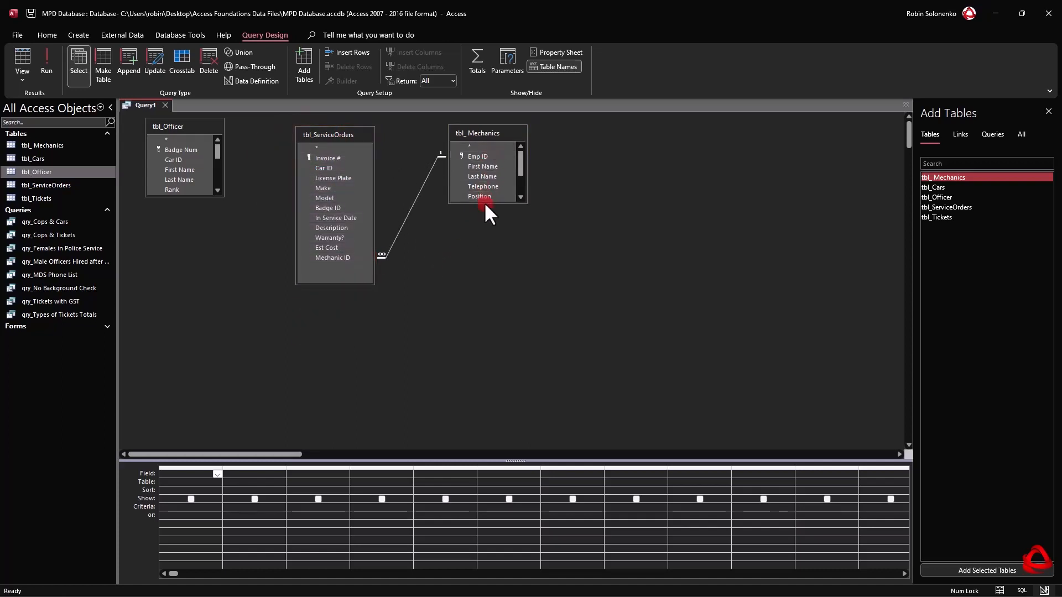
{"action": "left_click_drag", "start_coordinate": [484, 204], "coordinate": [494, 259]}
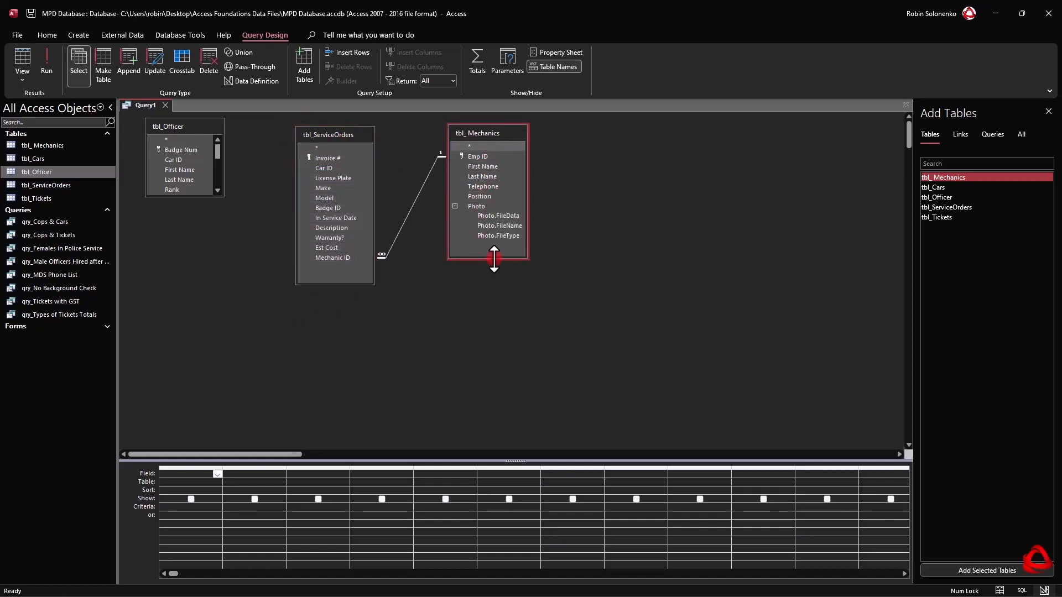
{"action": "left_click", "coordinate": [455, 206]}
Space the three tables farther apart, and enlarge tbl_Officer until all its field names are fully readable.
{"action": "left_click_drag", "start_coordinate": [494, 132], "coordinate": [548, 129]}
{"action": "left_click_drag", "start_coordinate": [380, 133], "coordinate": [408, 137]}
{"action": "left_click_drag", "start_coordinate": [195, 126], "coordinate": [238, 133]}
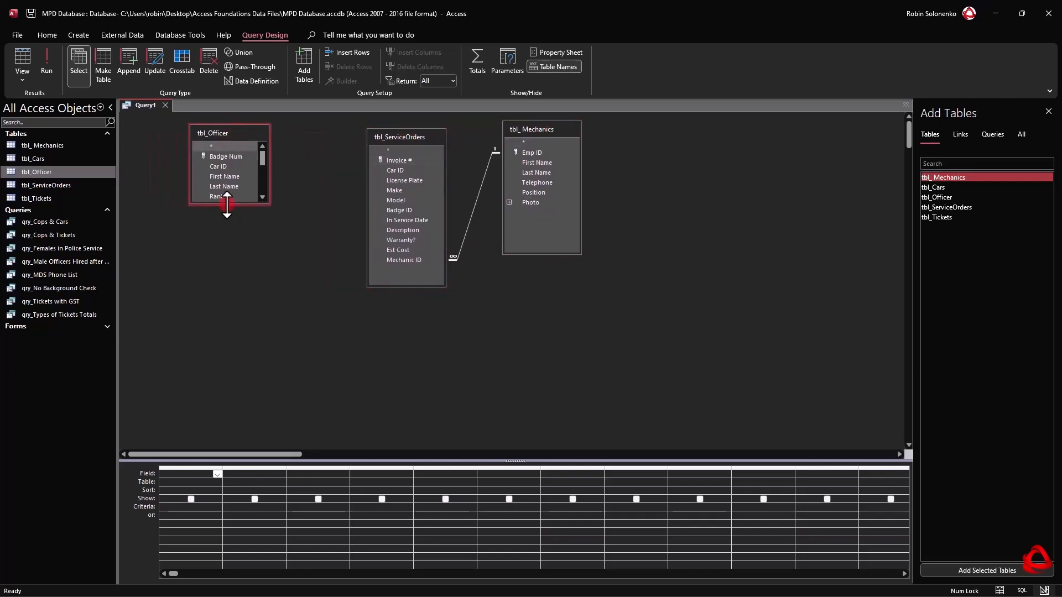
{"action": "left_click_drag", "start_coordinate": [226, 206], "coordinate": [231, 319]}
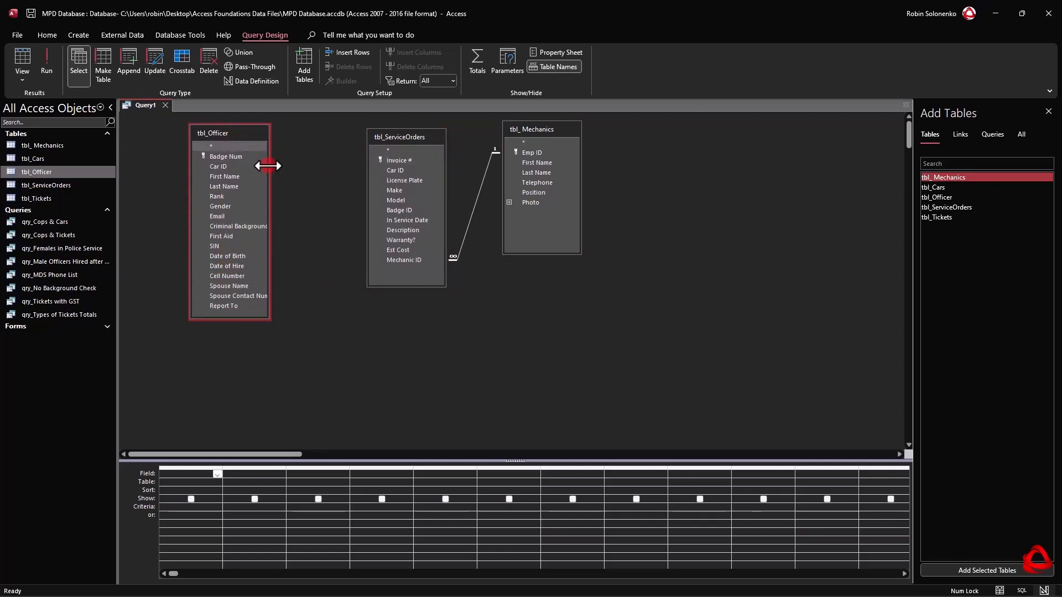
{"action": "left_click_drag", "start_coordinate": [270, 164], "coordinate": [295, 168]}
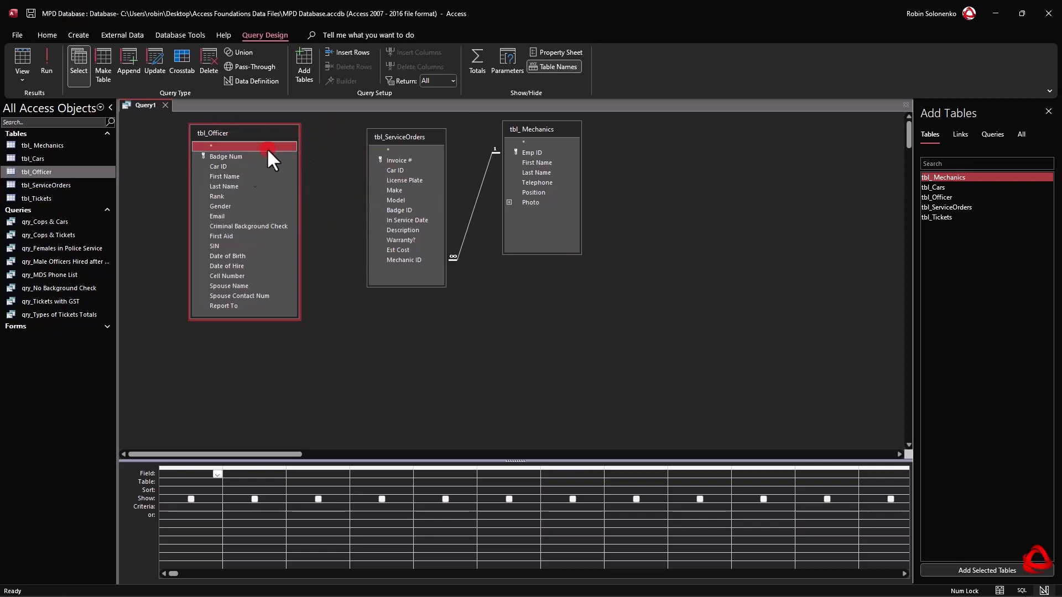
Join tbl_Officer to tbl_ServiceOrders on their Car ID fields.
{"action": "left_click", "coordinate": [387, 179]}
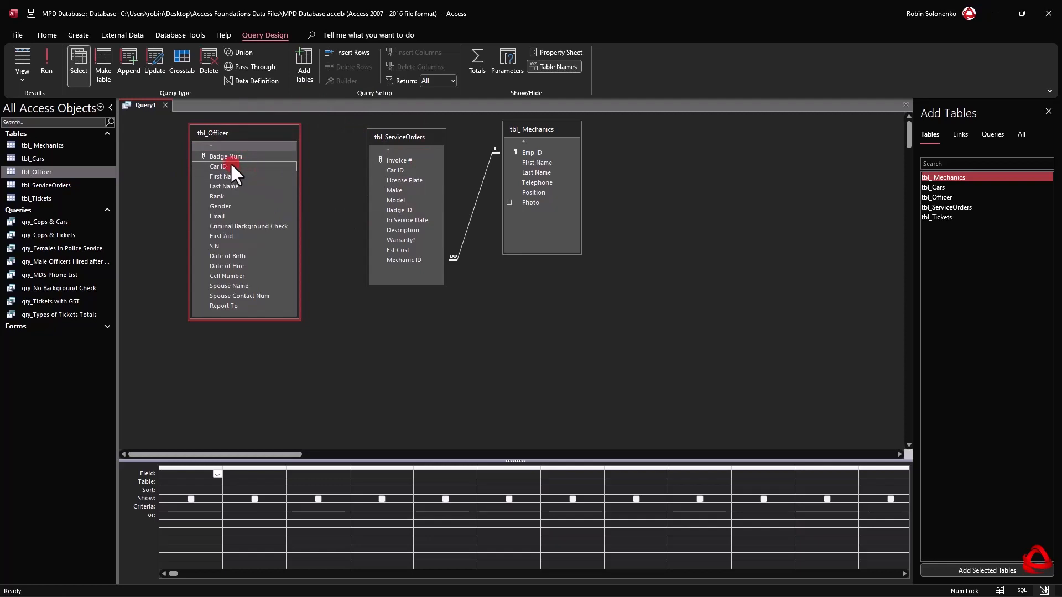
{"action": "left_click_drag", "start_coordinate": [230, 162], "coordinate": [405, 169]}
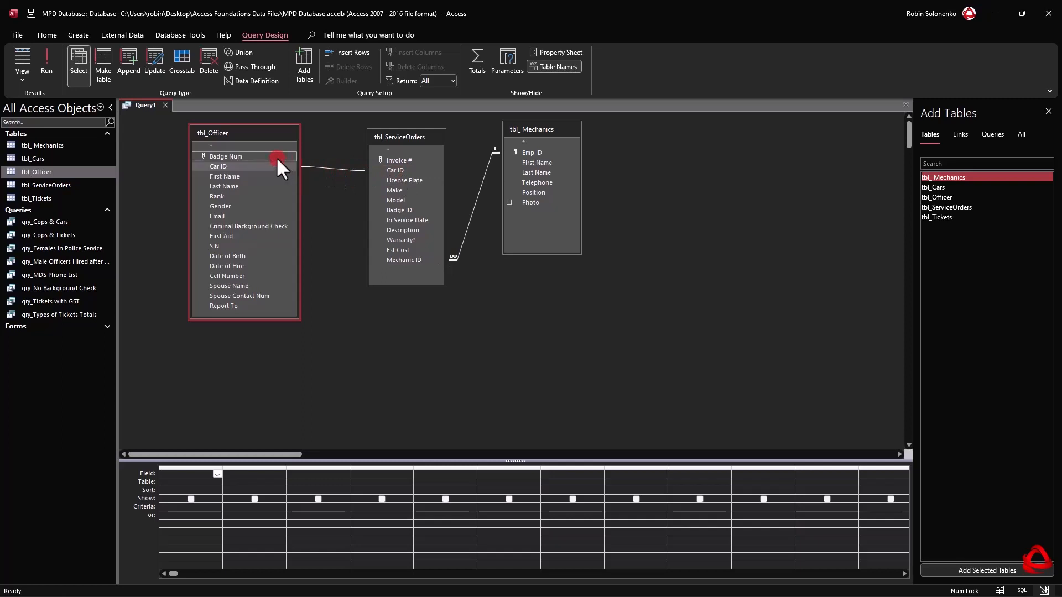
{"action": "left_click", "coordinate": [391, 172]}
{"action": "mouse_move", "coordinate": [251, 157]}
{"action": "left_mouse_down"}
{"action": "mouse_move", "coordinate": [403, 188]}
{"action": "mouse_move", "coordinate": [553, 164]}
{"action": "mouse_move", "coordinate": [380, 217]}
{"action": "mouse_move", "coordinate": [282, 224]}
{"action": "mouse_move", "coordinate": [264, 150]}
{"action": "left_mouse_up"}
Add the Badge Num and Last Name fields from tbl_Officer to the query grid.
{"action": "left_click", "coordinate": [226, 166]}
{"action": "double_click", "coordinate": [230, 158]}
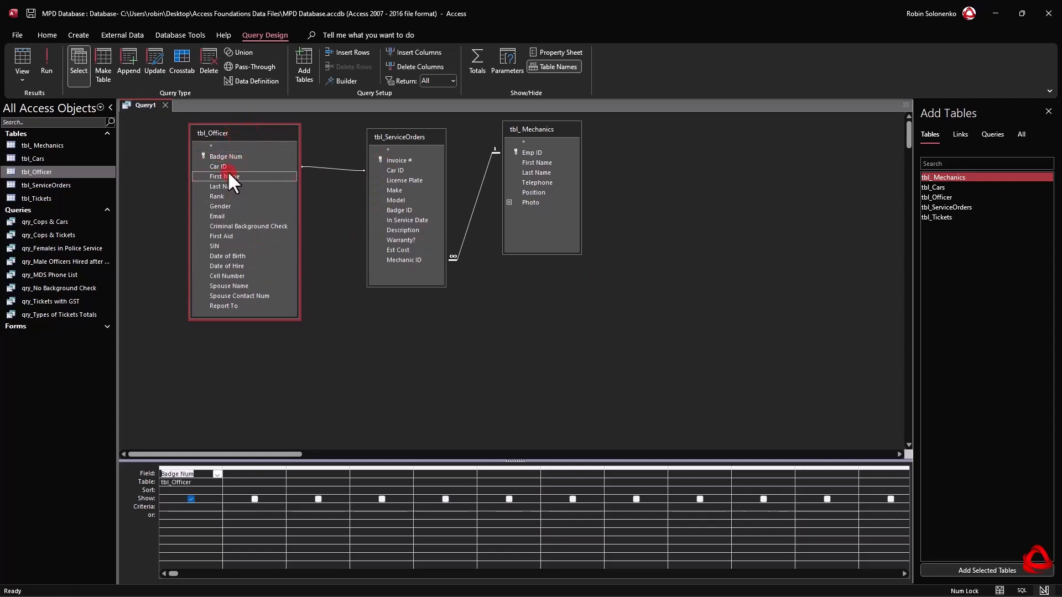
{"action": "double_click", "coordinate": [231, 185]}
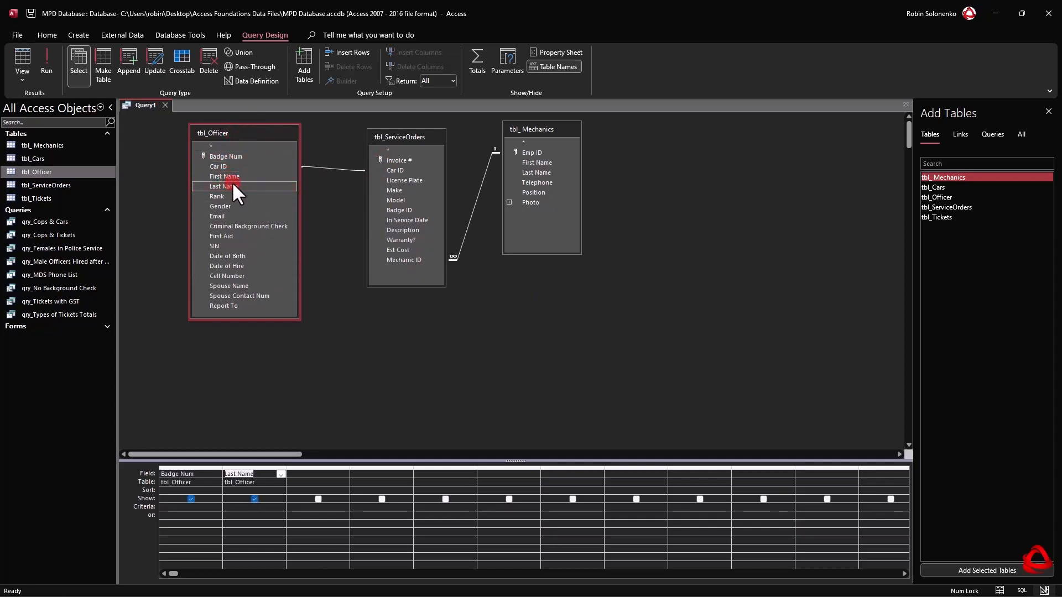
Add the Invoice #, Car ID, Make and Model fields from tbl_ServiceOrders to the query grid.
{"action": "left_click", "coordinate": [410, 132]}
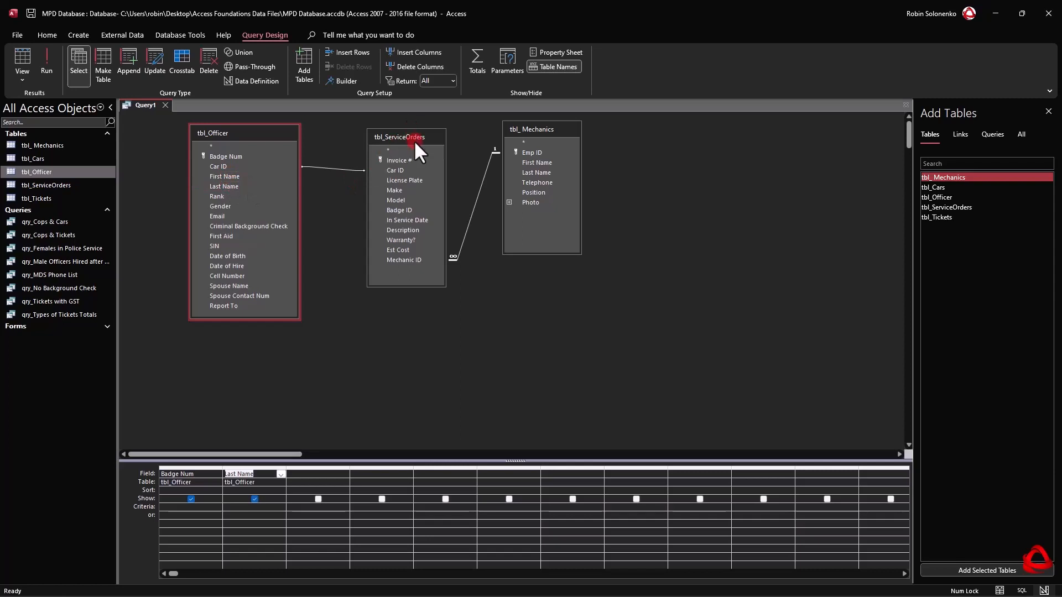
{"action": "left_click", "coordinate": [407, 159]}
{"action": "double_click", "coordinate": [406, 159]}
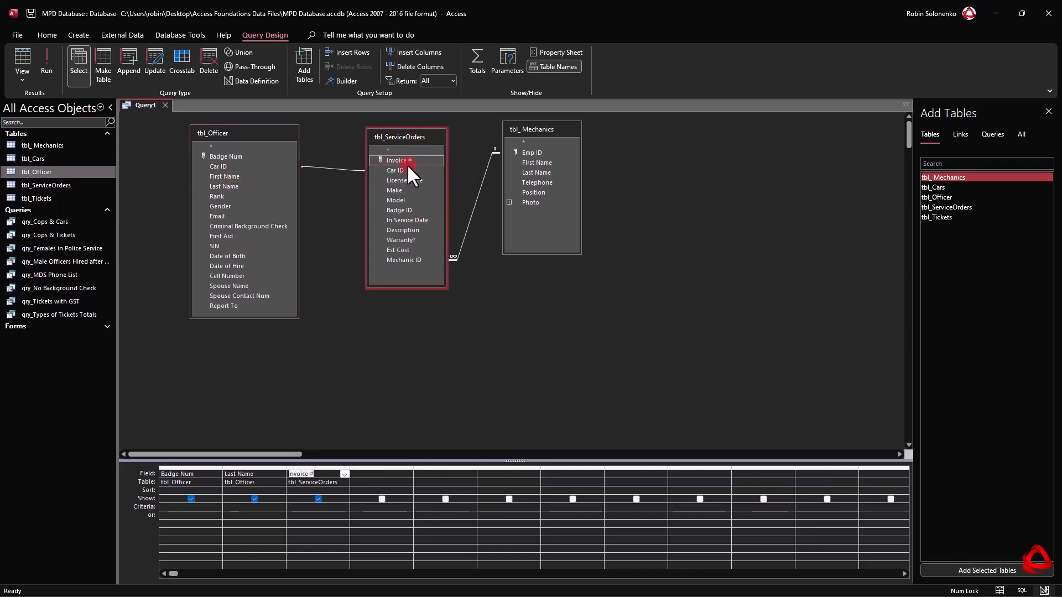
{"action": "double_click", "coordinate": [404, 169]}
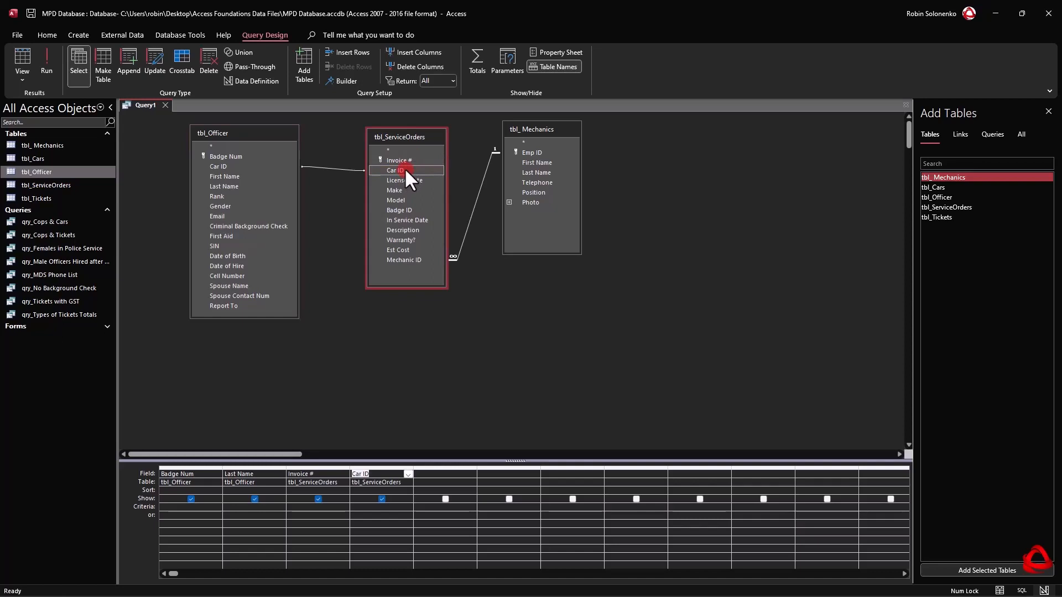
{"action": "double_click", "coordinate": [407, 189]}
{"action": "double_click", "coordinate": [404, 198]}
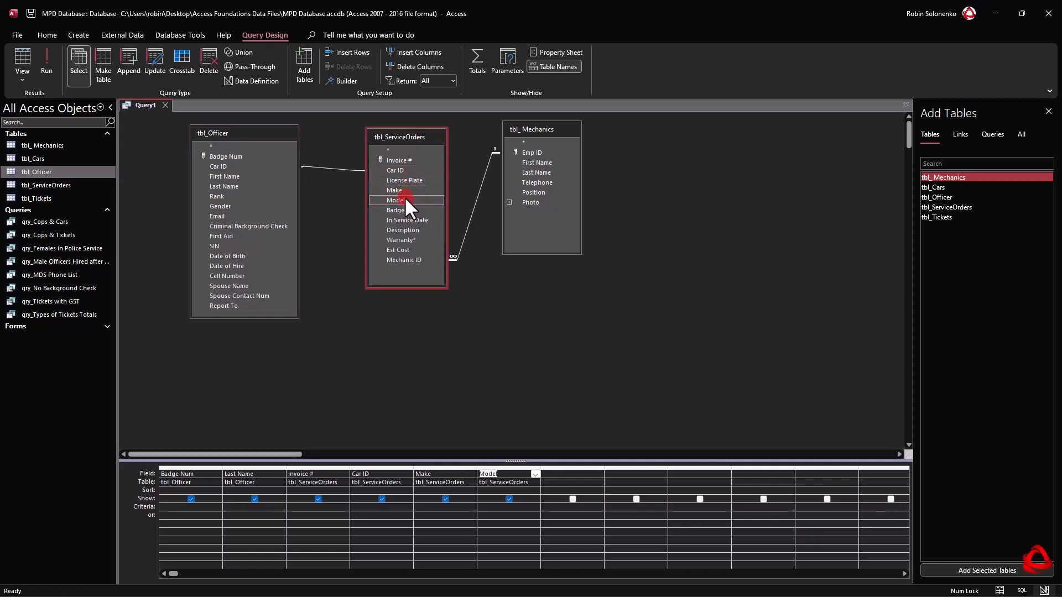
Add the Emp ID, First Name and Last Name fields from tbl_ Mechanics to the query grid.
{"action": "left_click", "coordinate": [556, 127]}
{"action": "double_click", "coordinate": [545, 151]}
{"action": "left_click", "coordinate": [546, 162]}
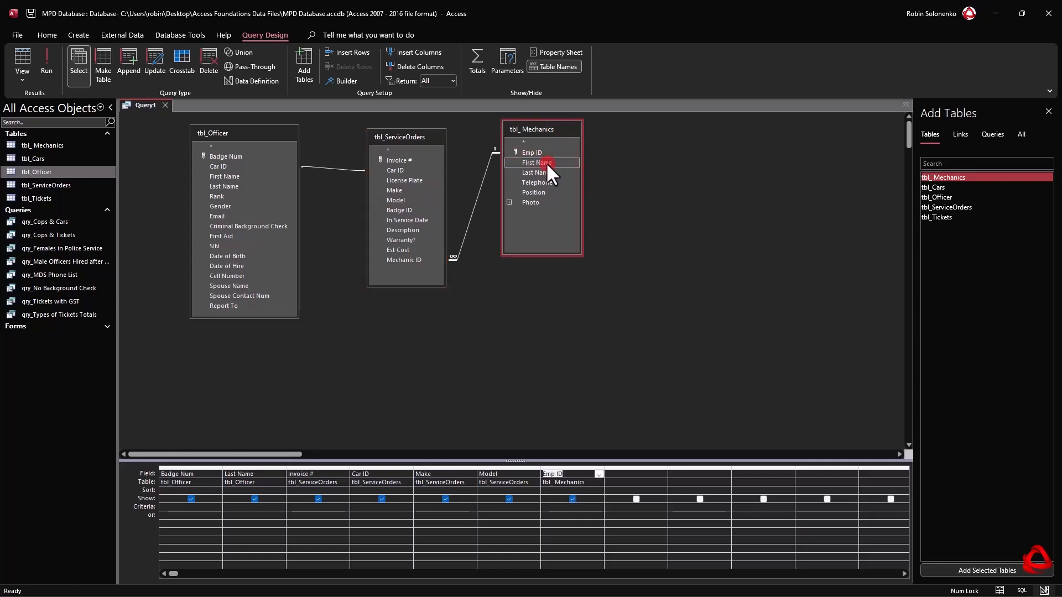
{"action": "double_click", "coordinate": [546, 162]}
{"action": "double_click", "coordinate": [542, 170]}
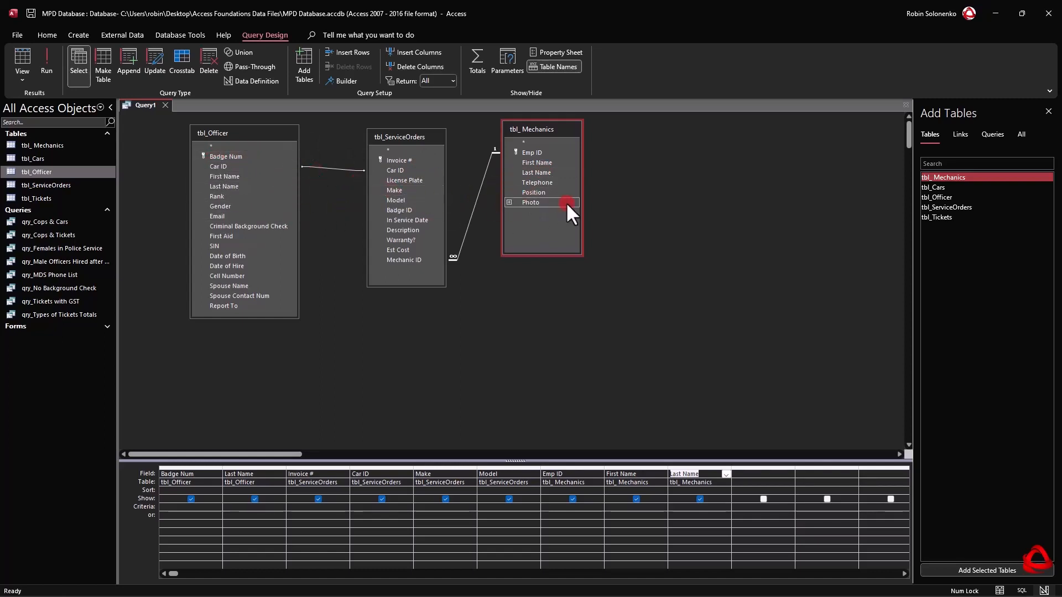
Run the query to review the combined officer, service order and mechanic records, and return to design view.
{"action": "left_click", "coordinate": [44, 57]}
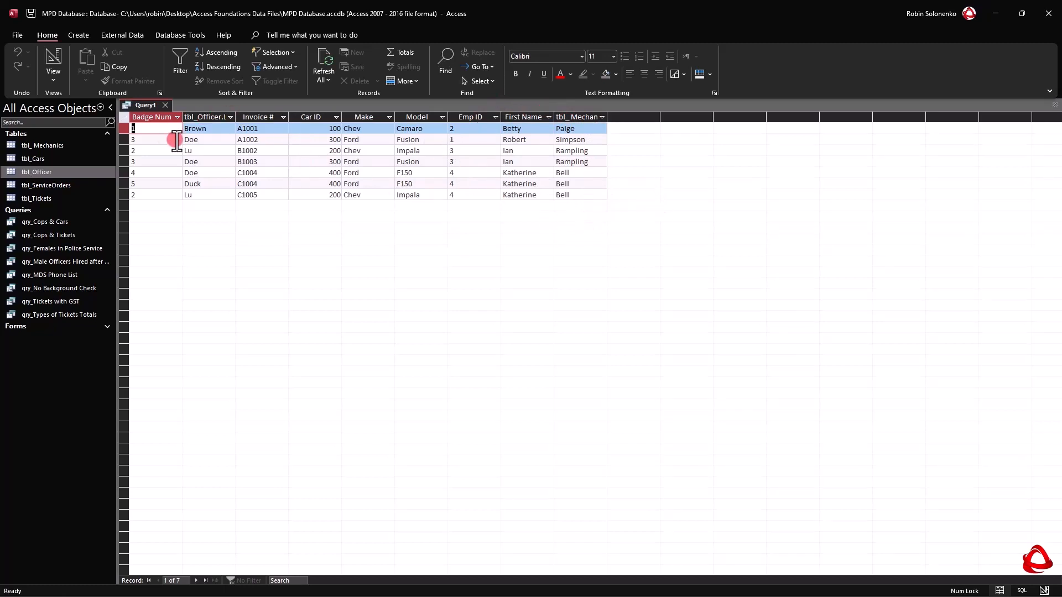
{"action": "right_click", "coordinate": [140, 105]}
{"action": "left_click", "coordinate": [161, 163]}
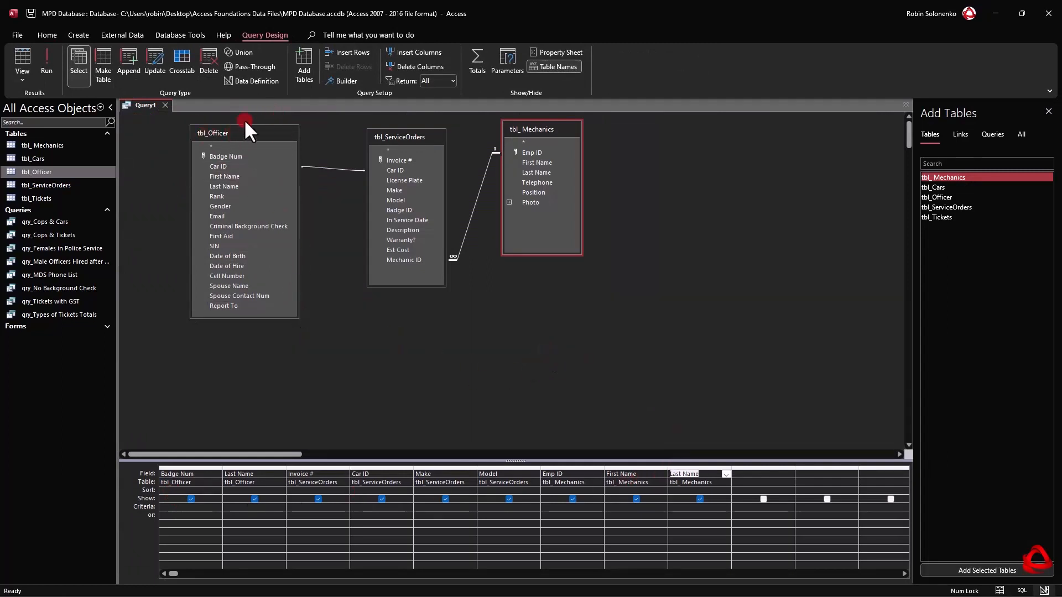
{"action": "left_click", "coordinate": [420, 249]}
Save the query under the name qry_Cars In for Service, and close it.
{"action": "right_click", "coordinate": [144, 103]}
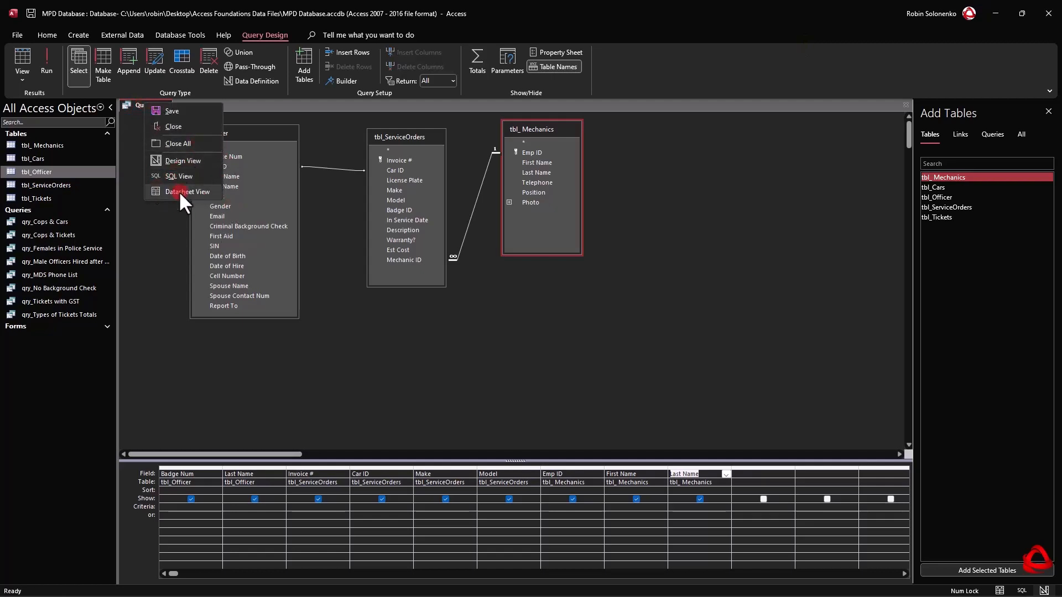
{"action": "left_click", "coordinate": [172, 110]}
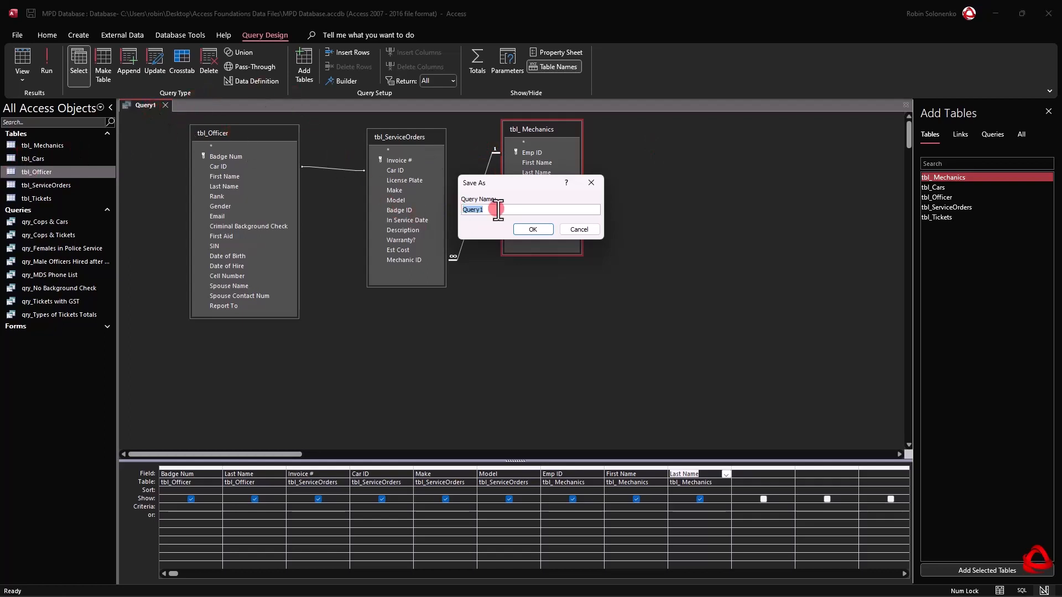
{"action": "type", "text": "qry_Cars In for Service"}
{"action": "left_click", "coordinate": [519, 226]}
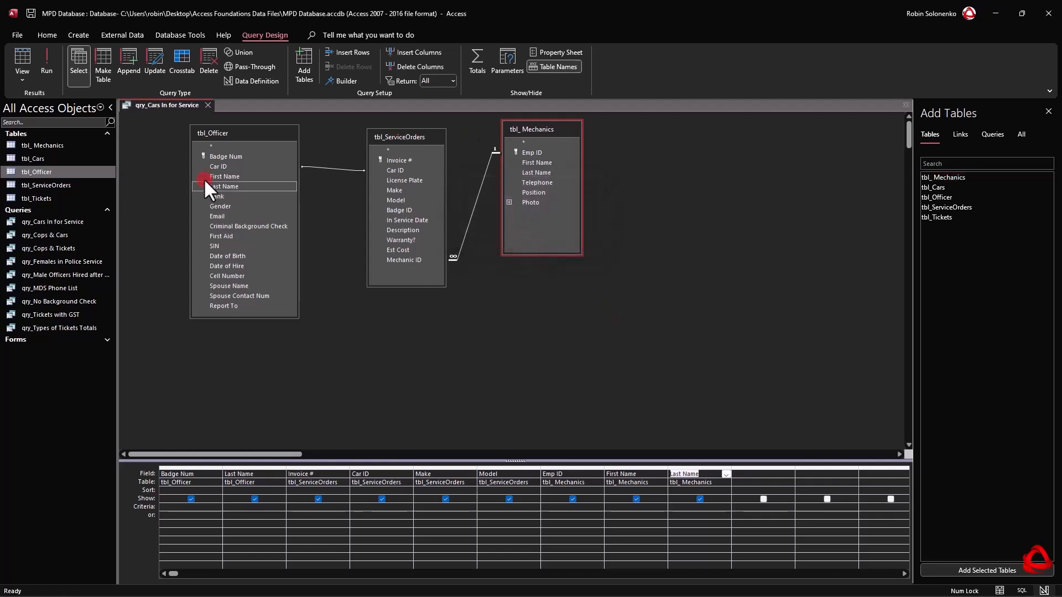
{"action": "left_click", "coordinate": [210, 105]}
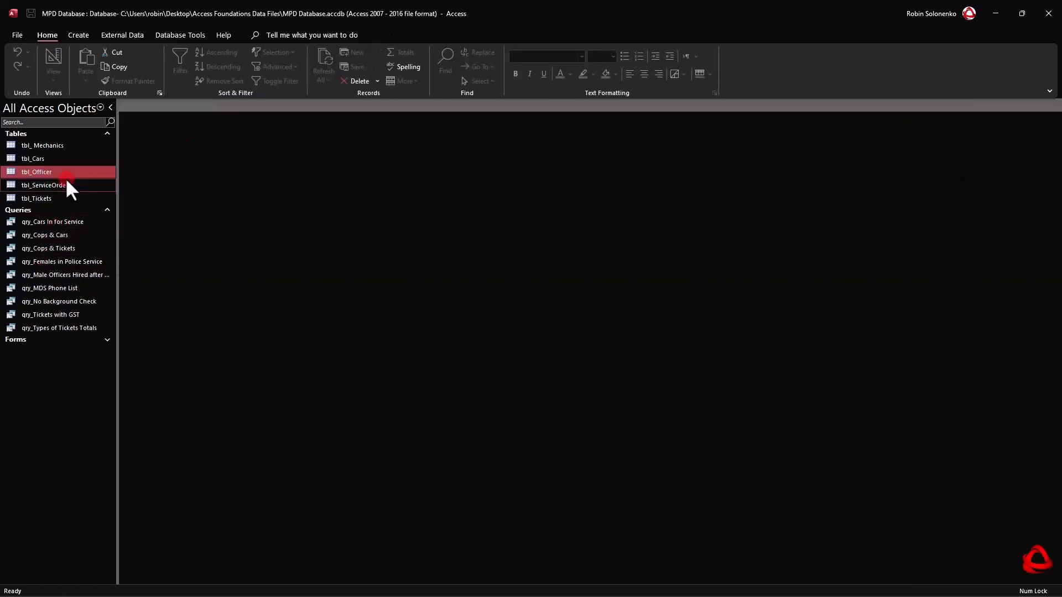